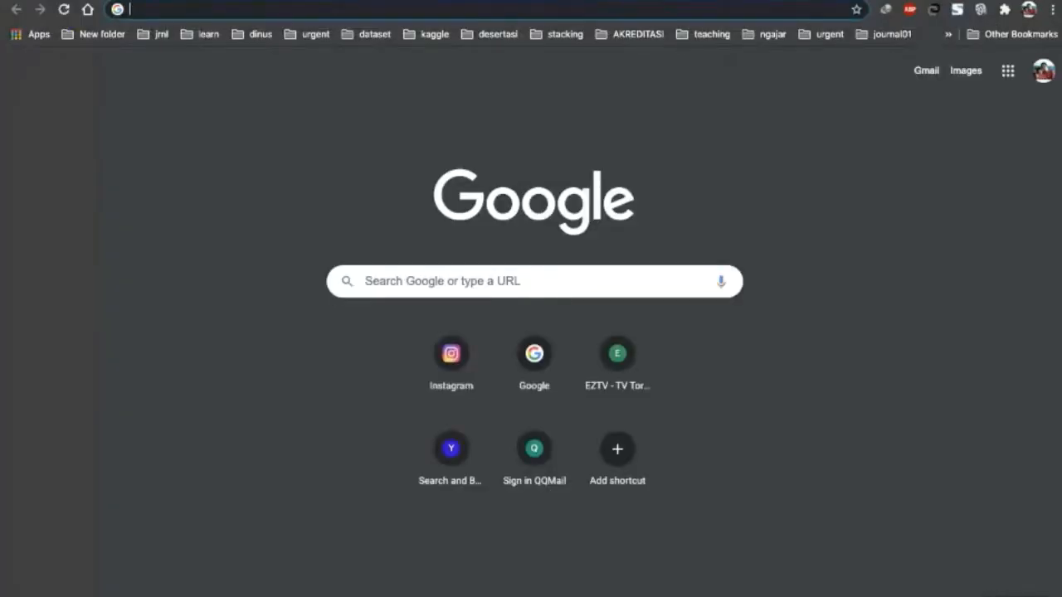
Search for "dataset" and open the UCI Machine Learning Repository data sets page.
type("dataset")
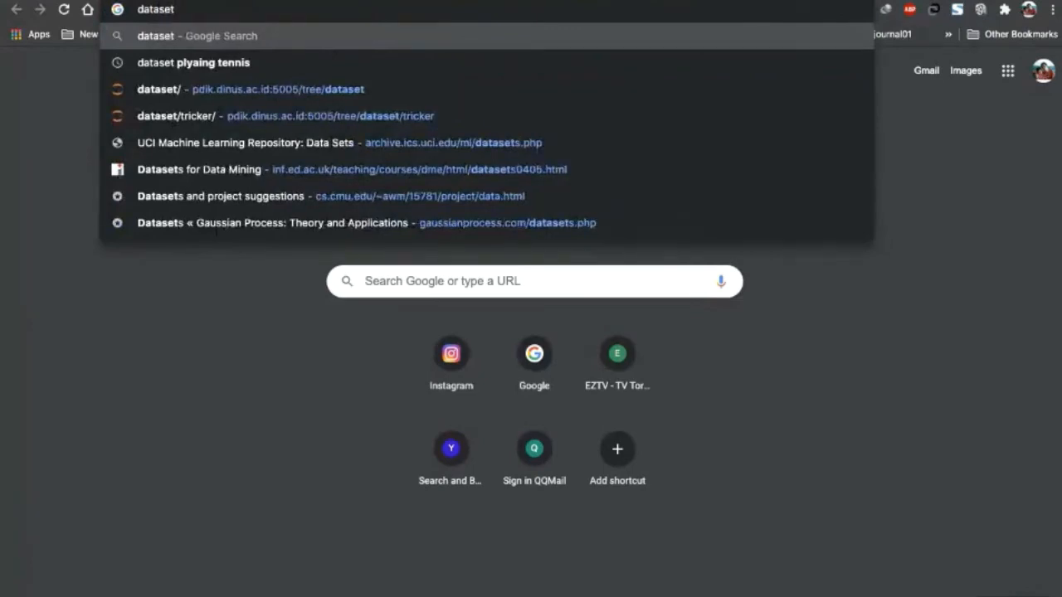
key("Down")
key("Down")
key("Down")
key("Down")
key("Return")
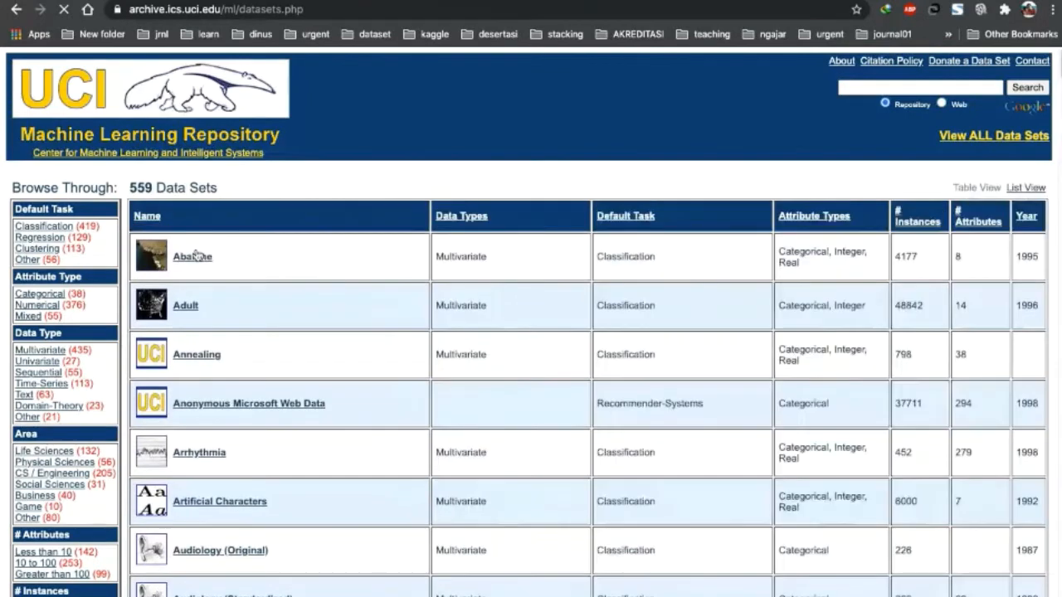
Open the Abalone data set's data folder and download the file abalone.data.
left_click(194, 256)
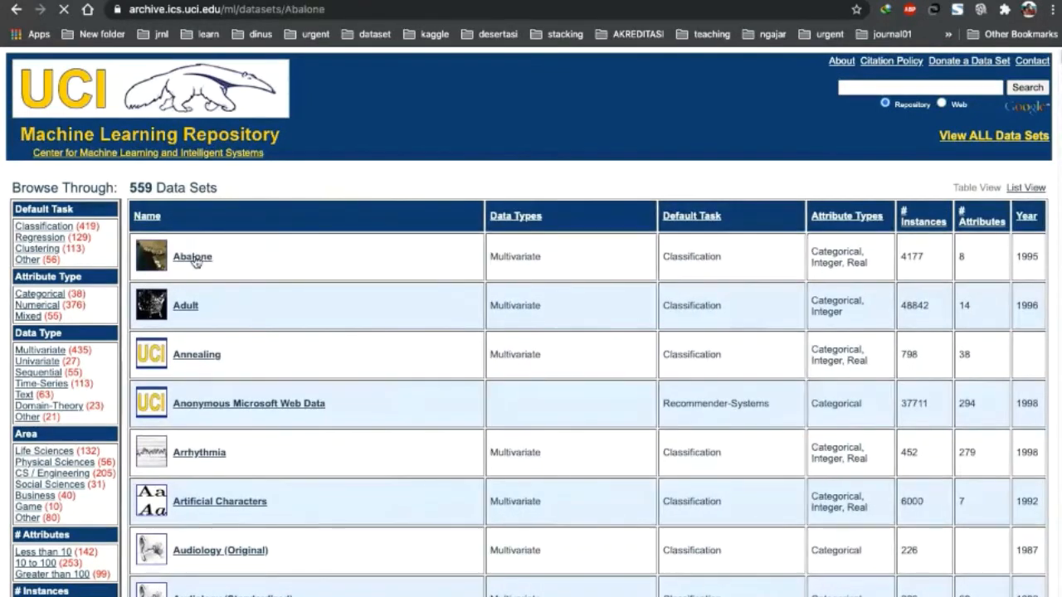
left_click(118, 212)
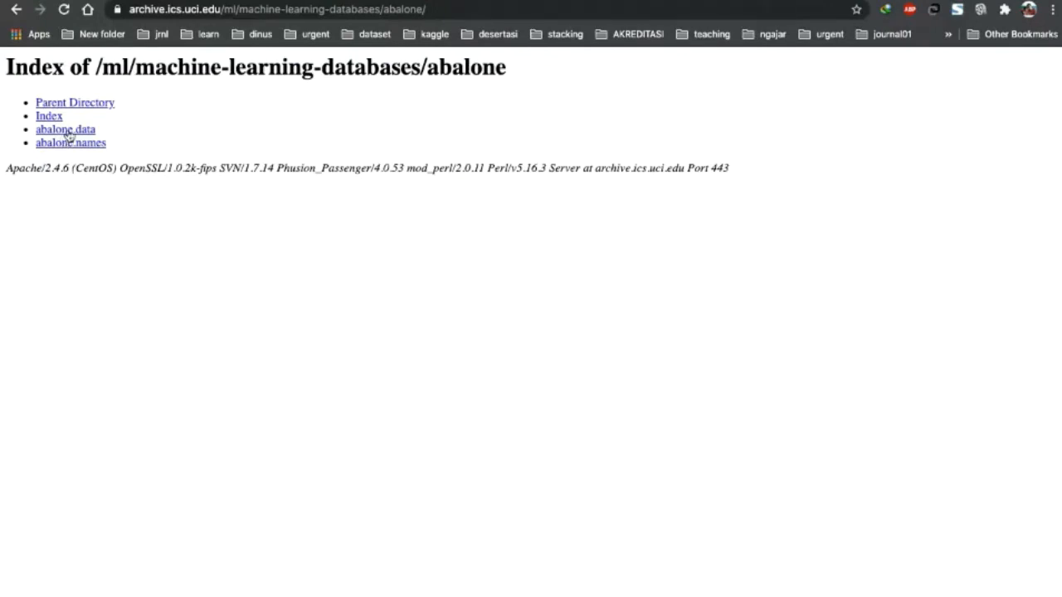
left_click(68, 135)
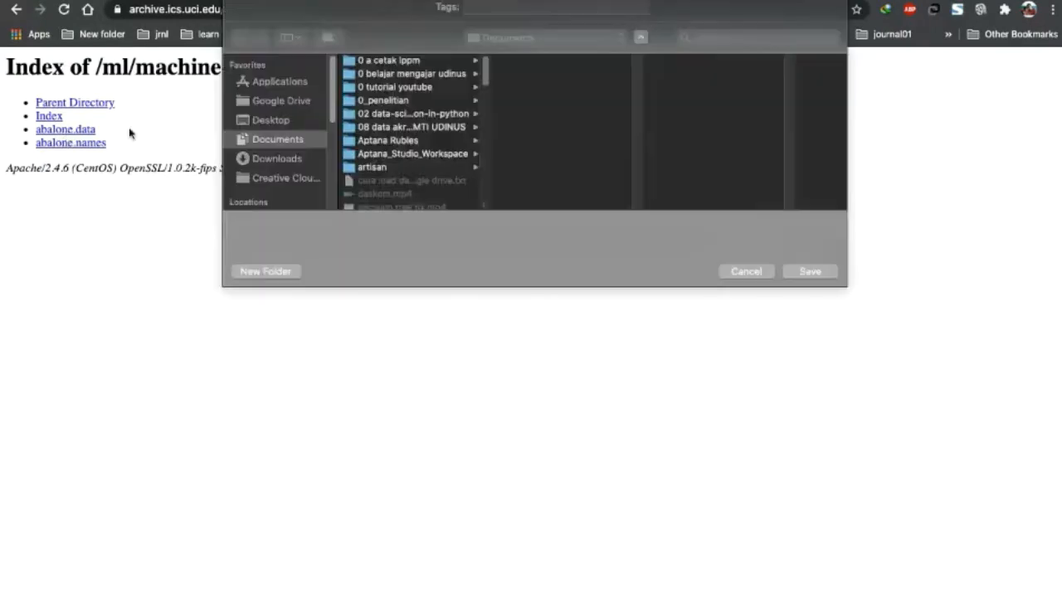
left_click(809, 272)
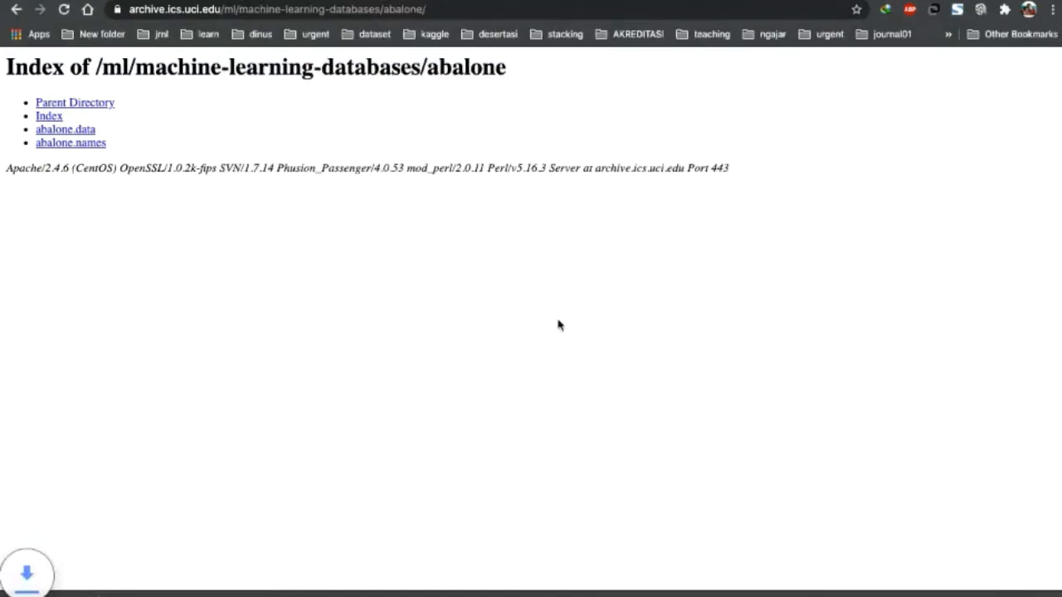
Switch to RapidMiner, start Read CSV's Import Configuration Wizard, and choose abalone.data from Downloads with all file types shown.
key("super+Tab")
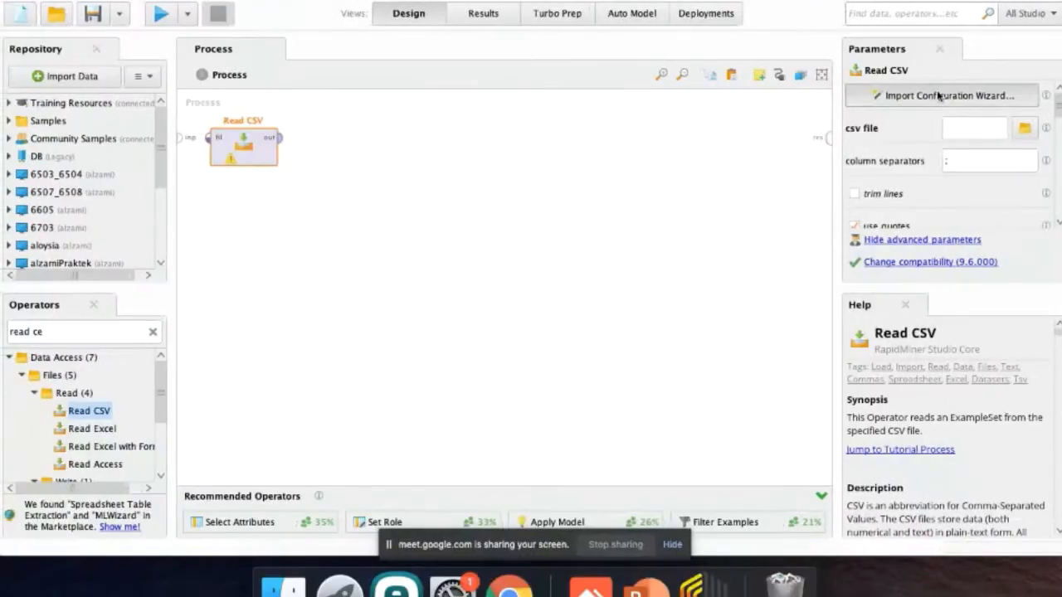
left_click(938, 95)
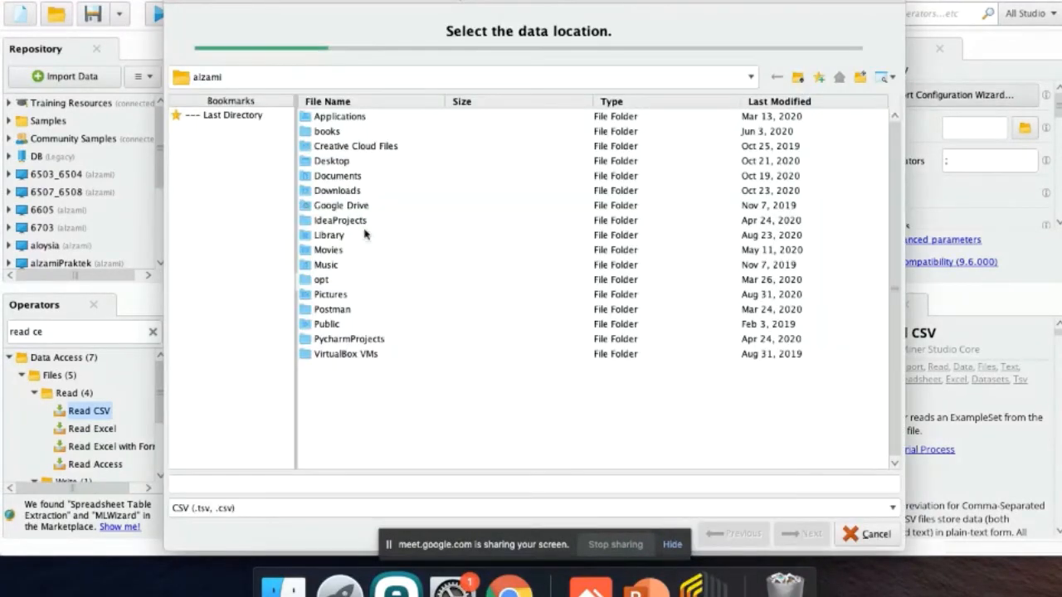
left_click(213, 116)
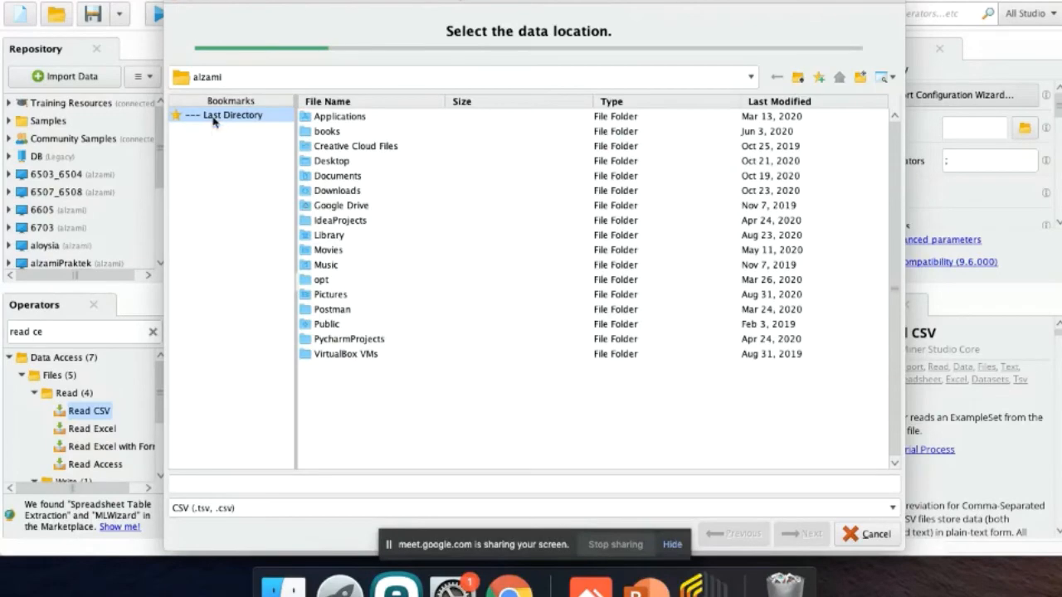
left_click(364, 508)
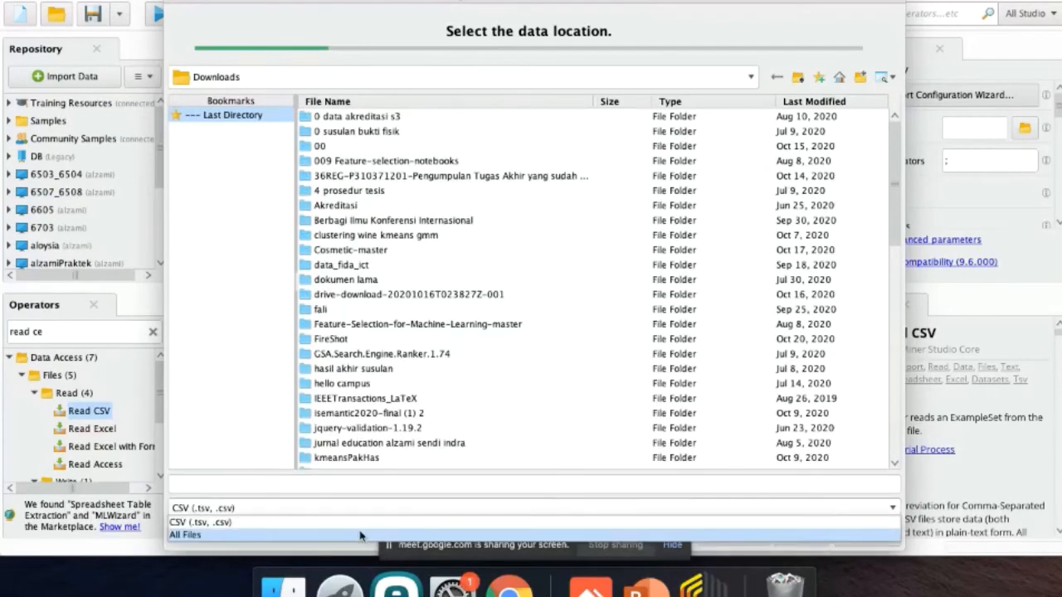
left_click(808, 106)
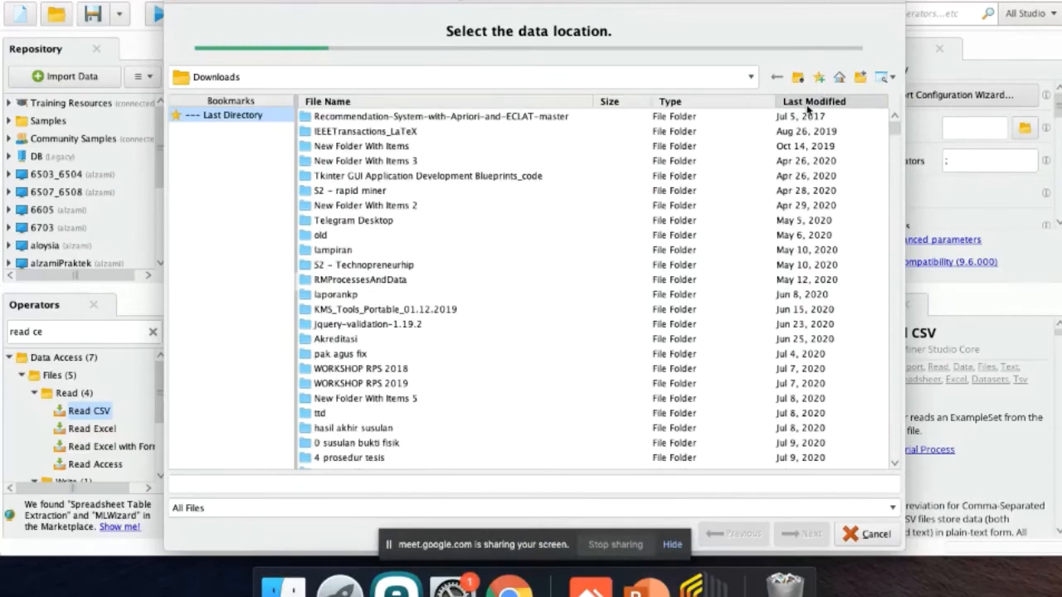
left_click(808, 106)
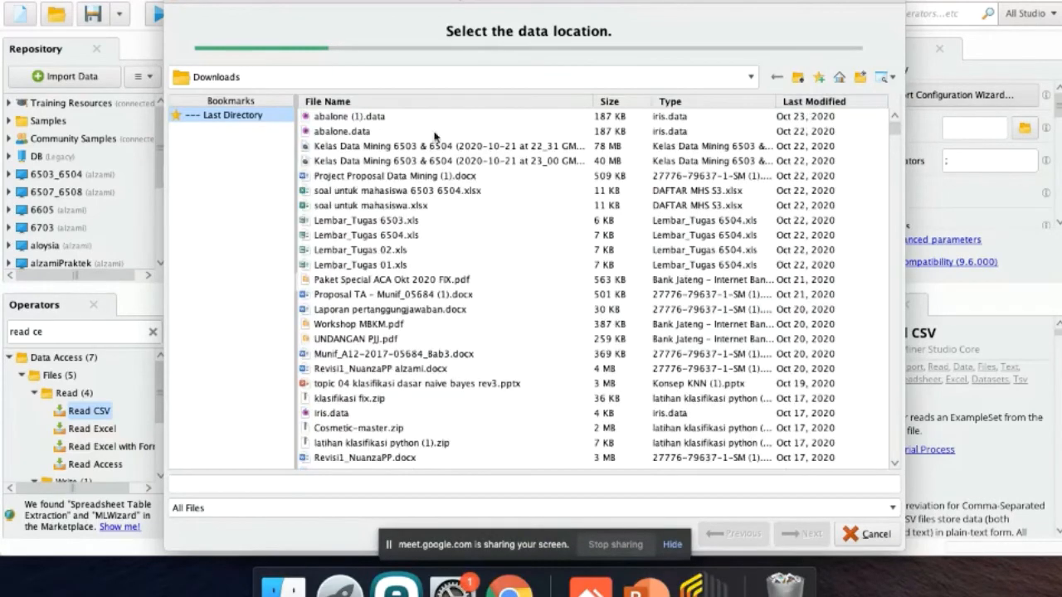
left_click(362, 136)
left_click(808, 536)
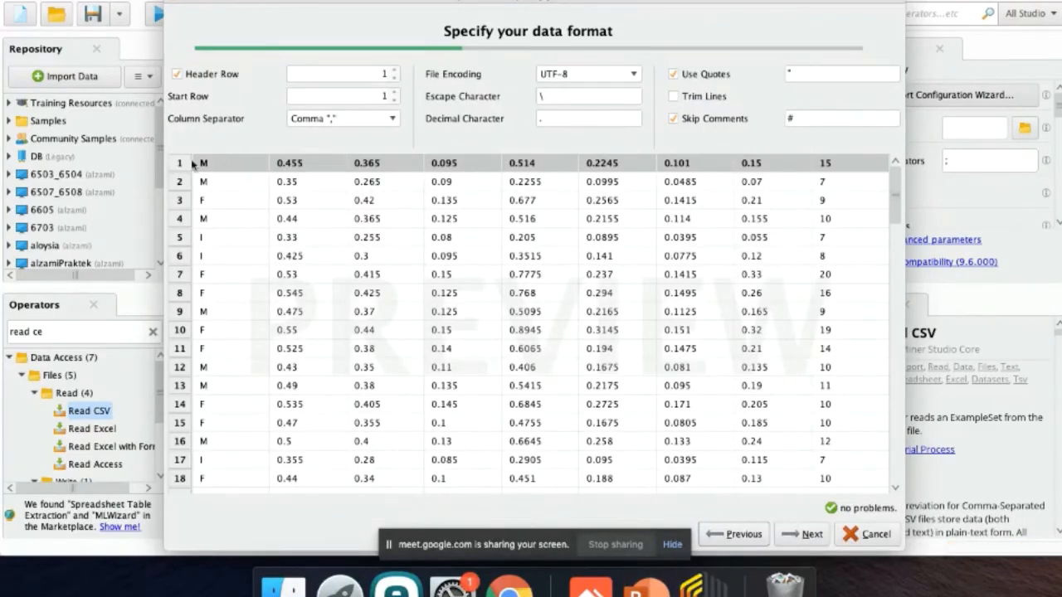
Turn off the header row for the imported data and assign the label role to column att1.
left_click(218, 75)
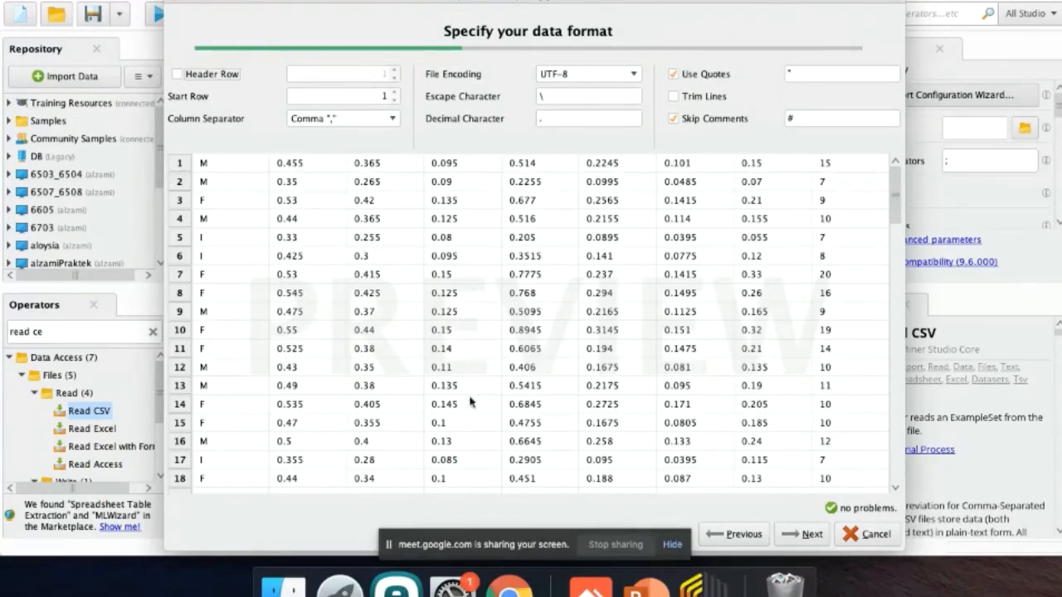
left_click(796, 535)
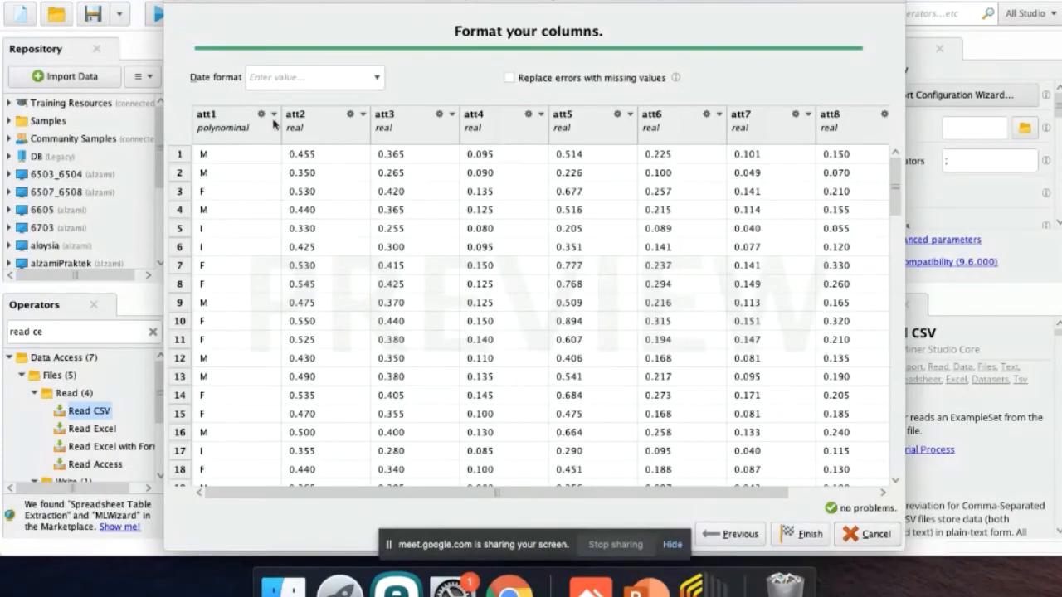
left_click(263, 116)
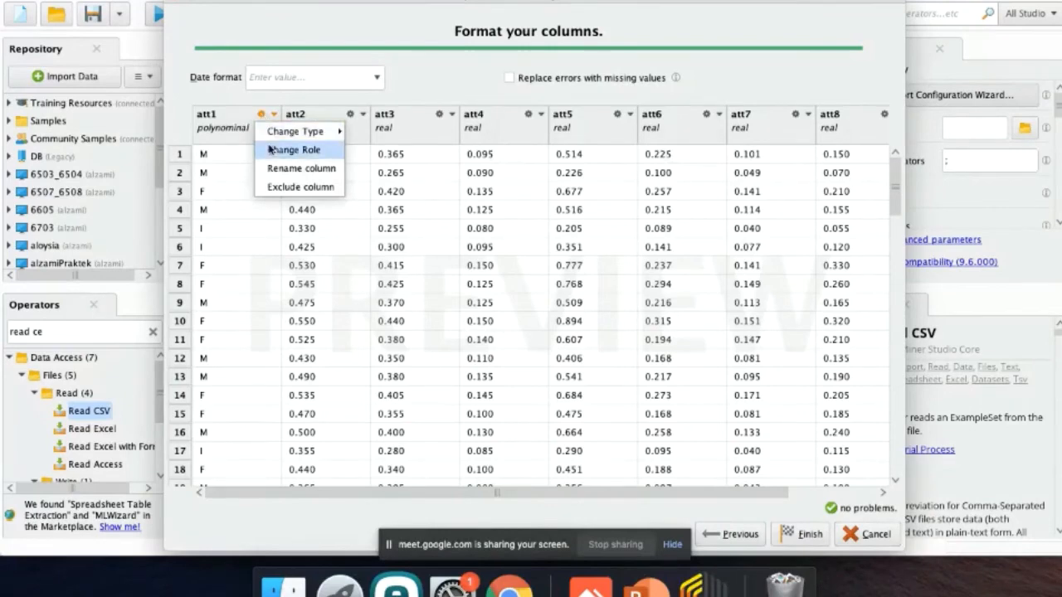
left_click(268, 149)
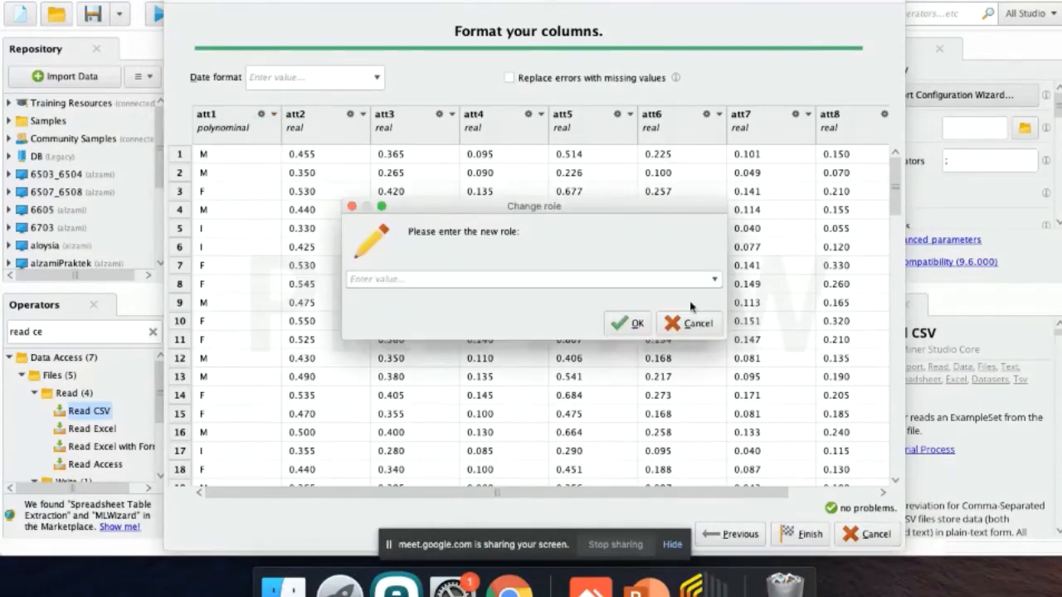
left_click(714, 280)
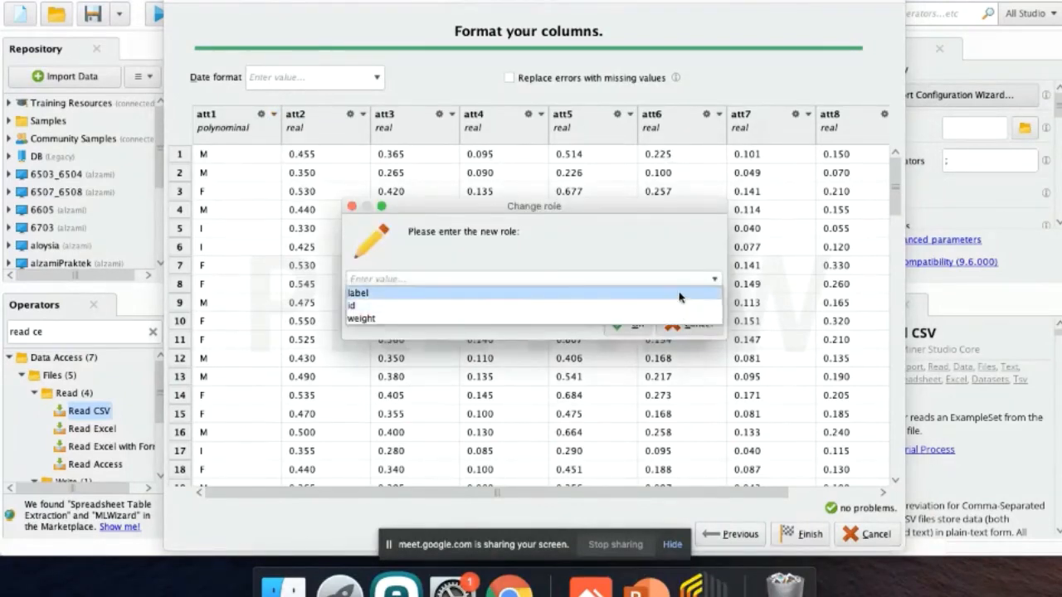
left_click(680, 292)
left_click(632, 323)
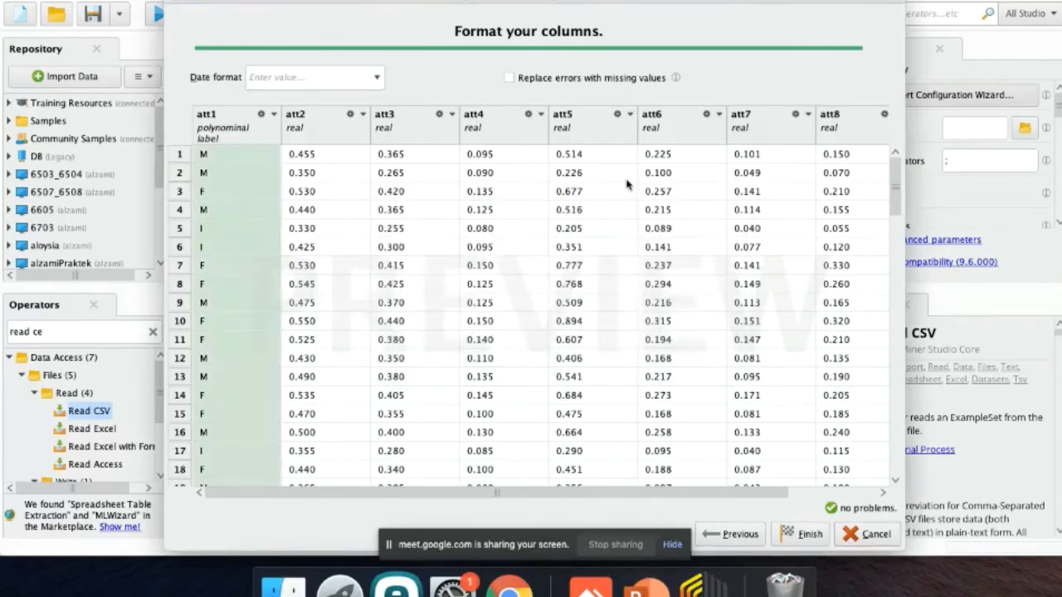
Finish the import configuration and run the process with Read CSV's output connected to the first result port.
scroll(628, 184, "right", 2)
scroll(628, 184, "up", 1)
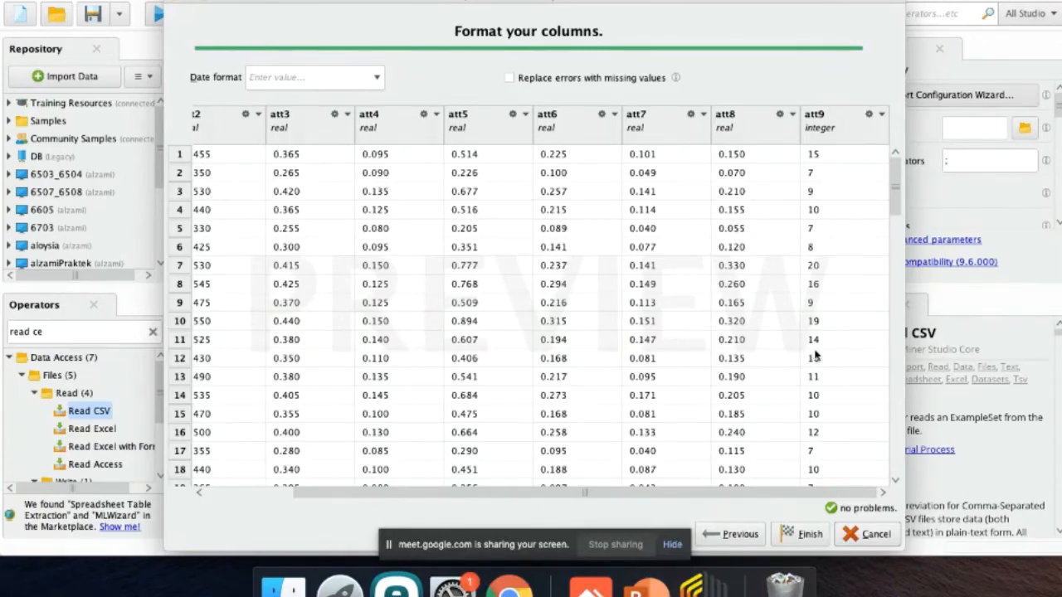
left_click(798, 535)
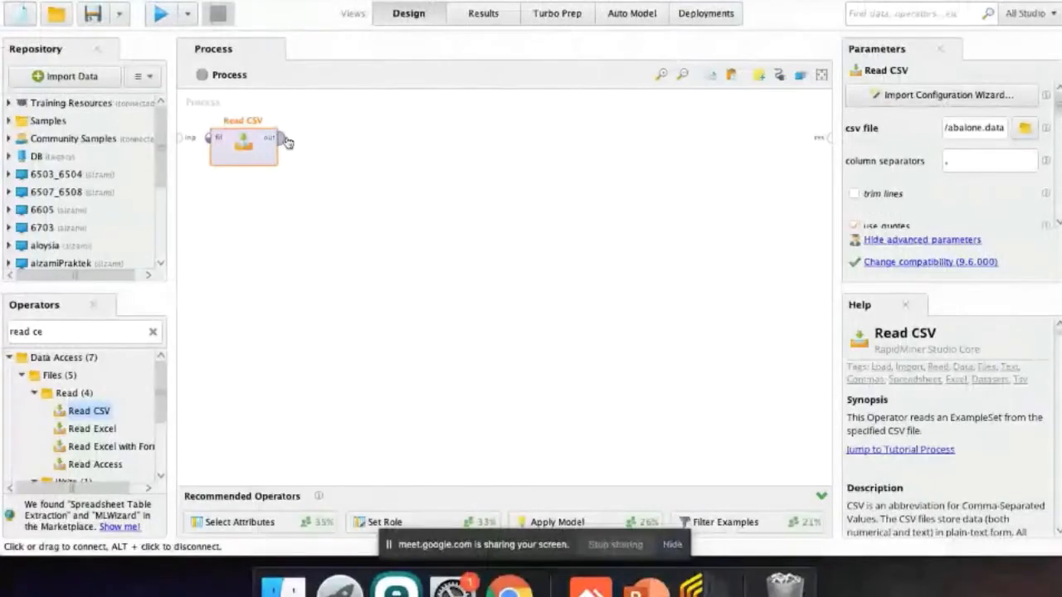
left_click_drag(282, 138, 819, 135)
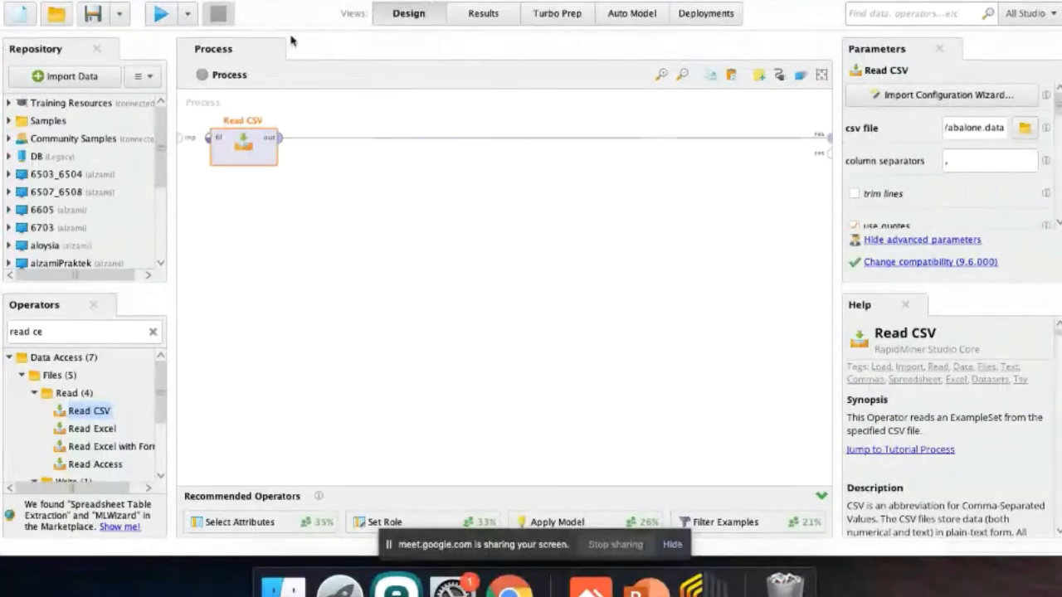
left_click(161, 17)
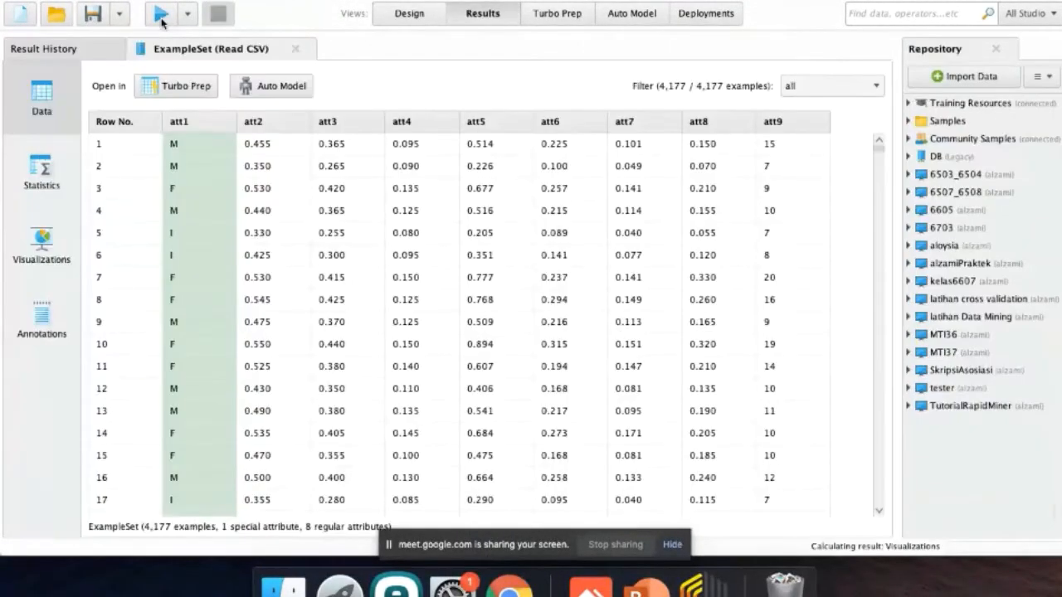
Review the statistics of the imported attributes, expanding the details of att1.
left_click(39, 176)
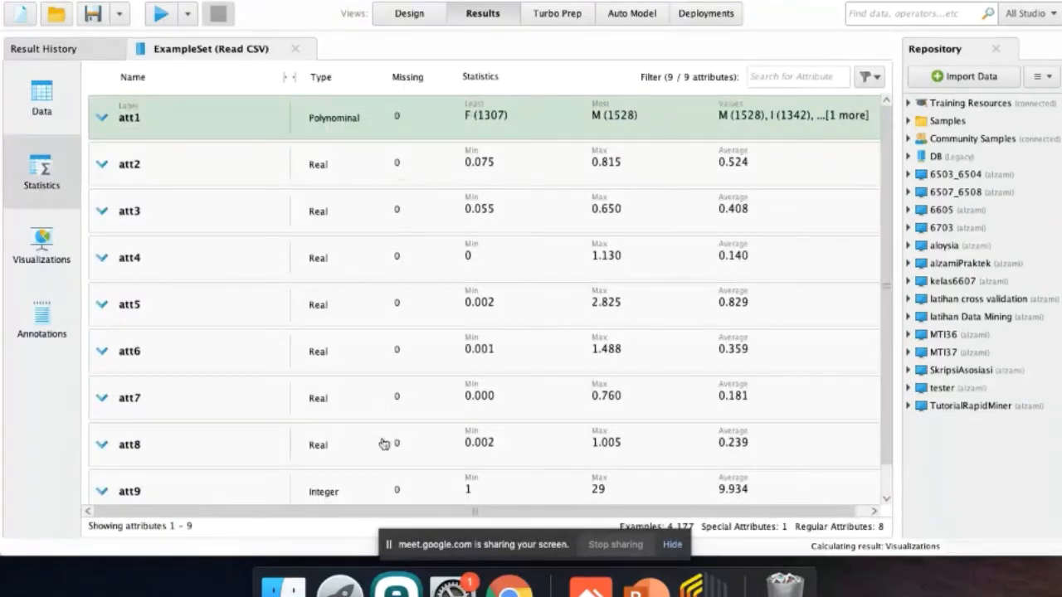
scroll(377, 423, "down", 1)
scroll(365, 332, "up", 1)
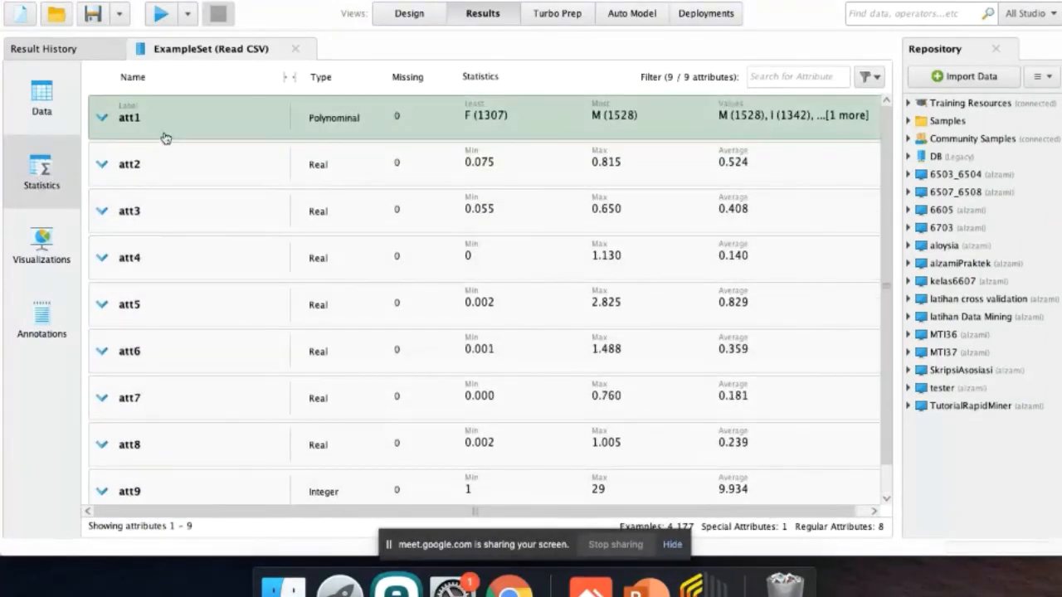
left_click(123, 126)
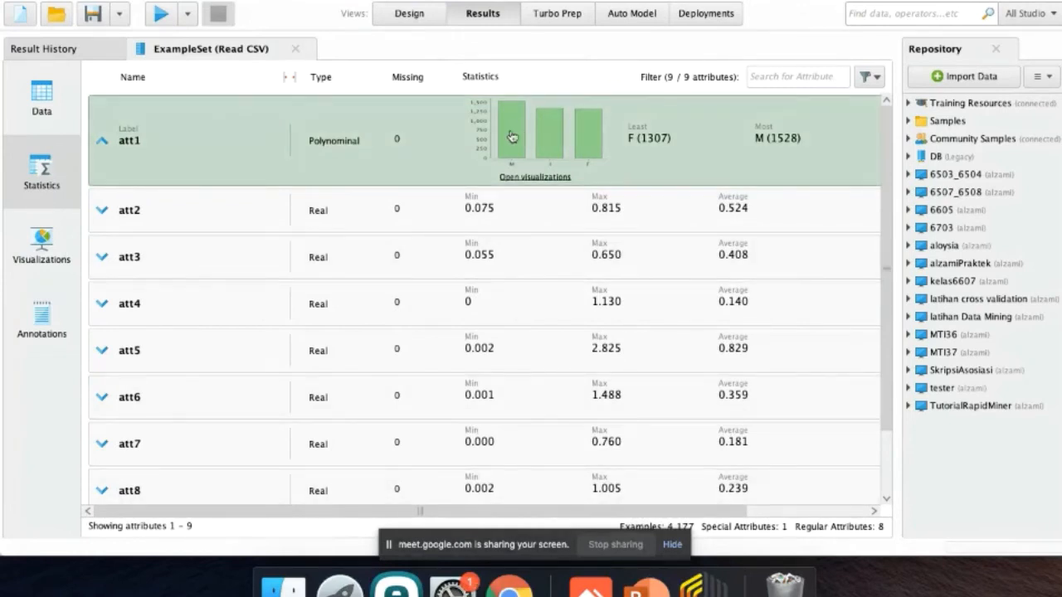
Return to the process design and search the operators for "remove dup".
left_click(406, 18)
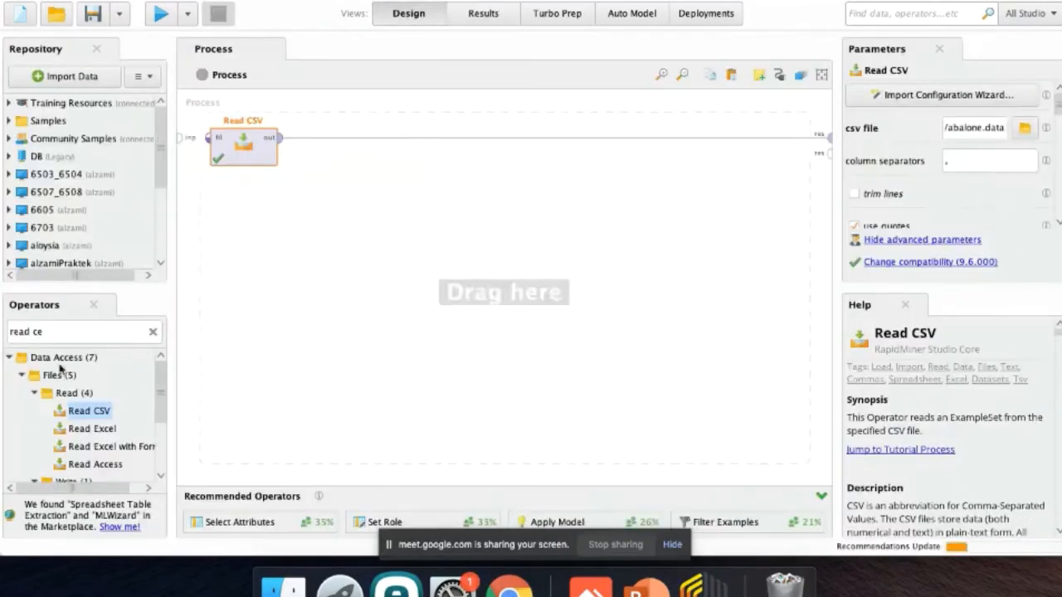
left_click(65, 331)
key("ctrl+Right")
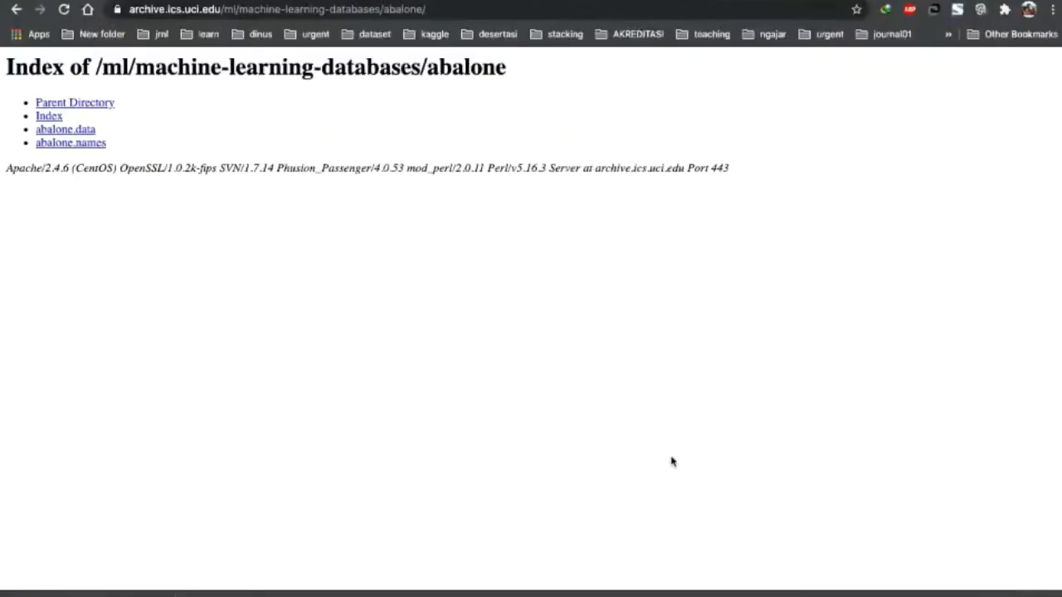
key("ctrl+Right")
key("ctrl+Left")
key("ctrl+Left")
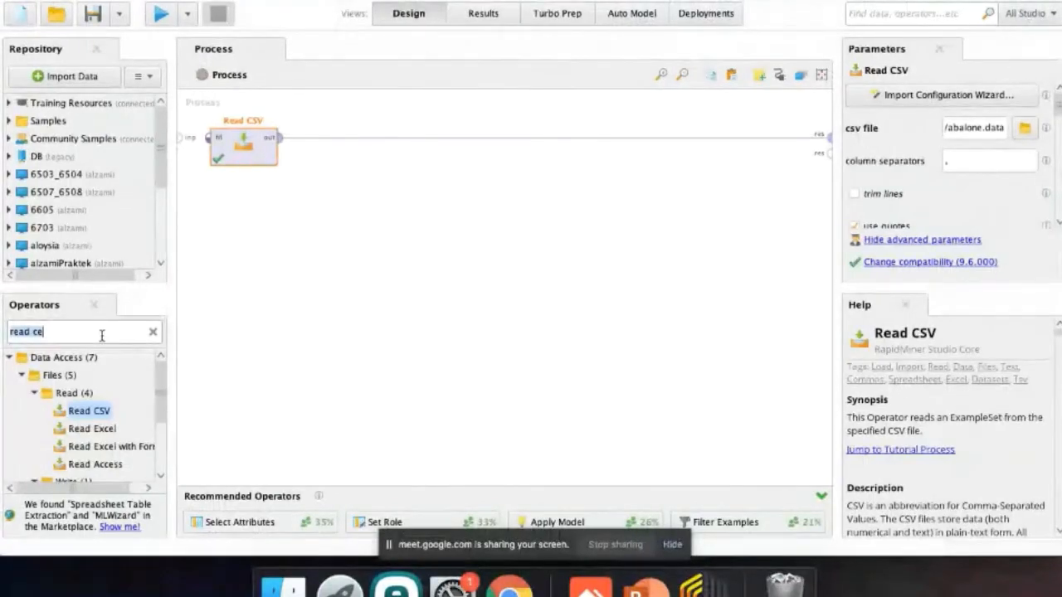
type("remove du")
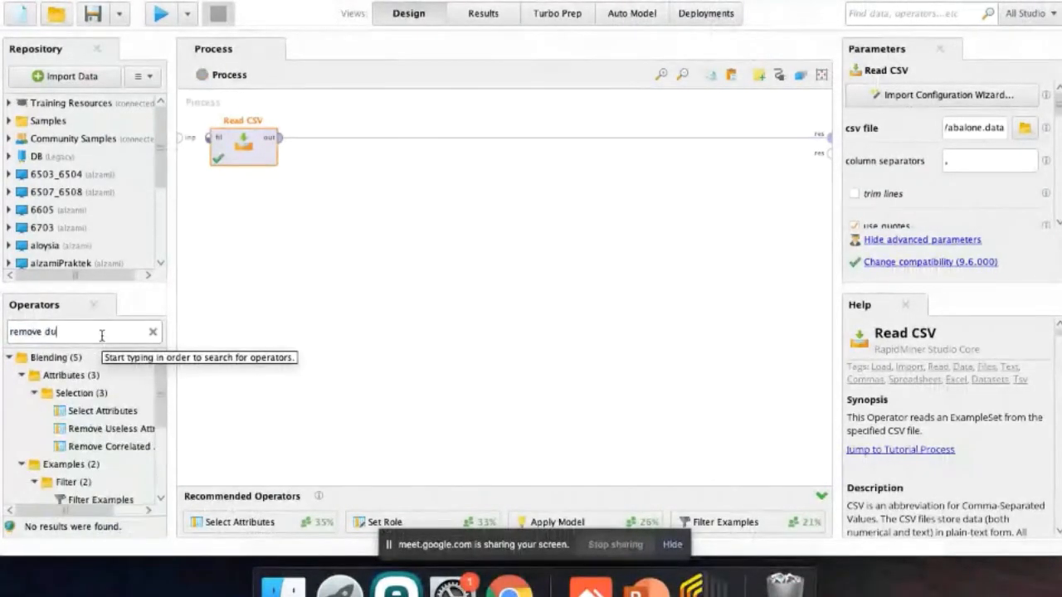
type("p")
Place Remove Duplicates unconnected below Read CSV, delete it, and rerun the process with Read CSV alone.
left_click_drag(100, 398, 336, 213)
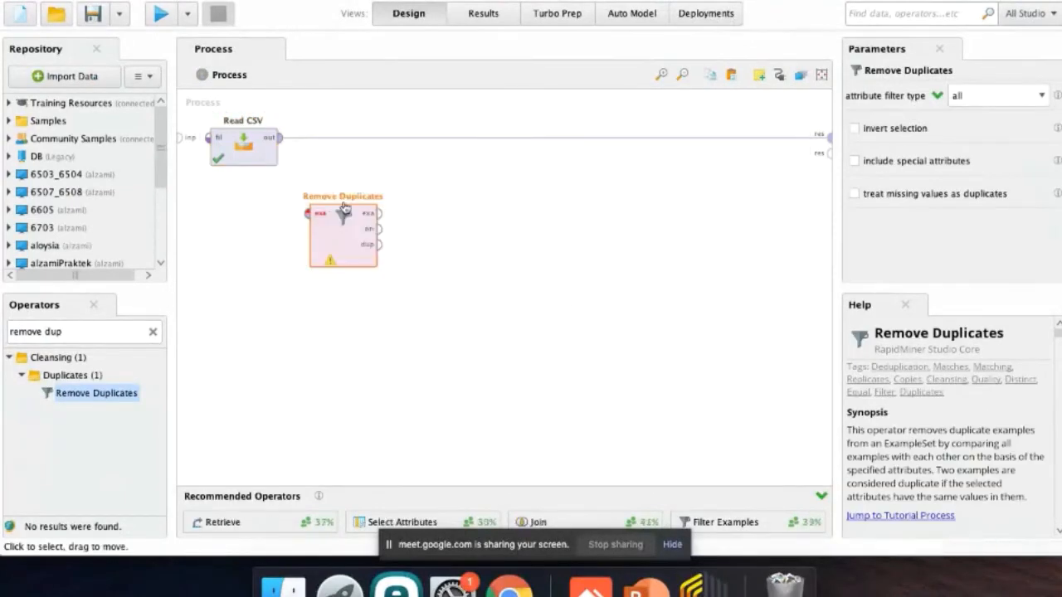
key("Delete")
left_click(240, 149)
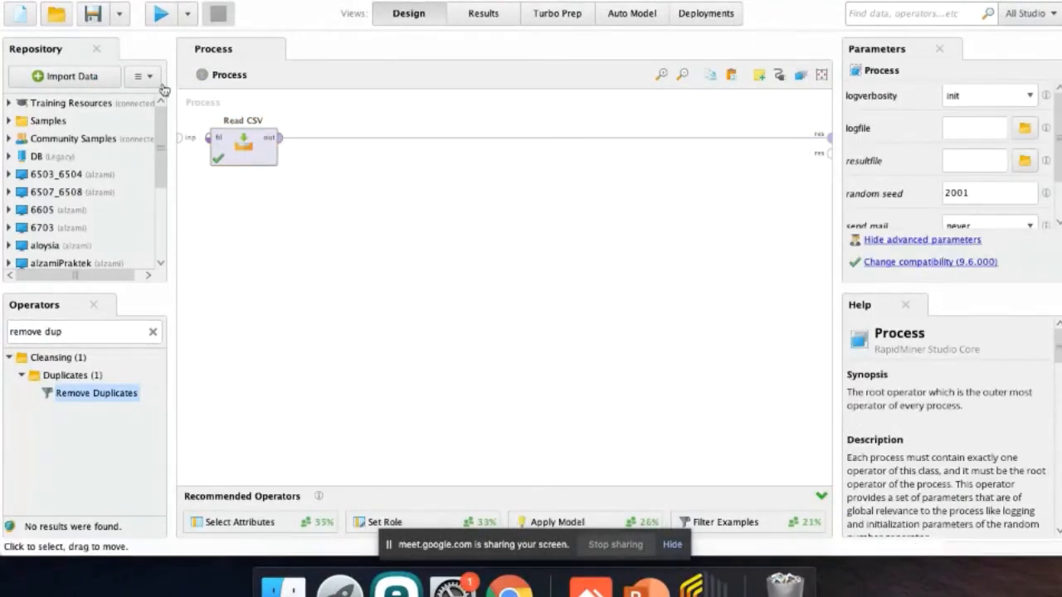
left_click(160, 17)
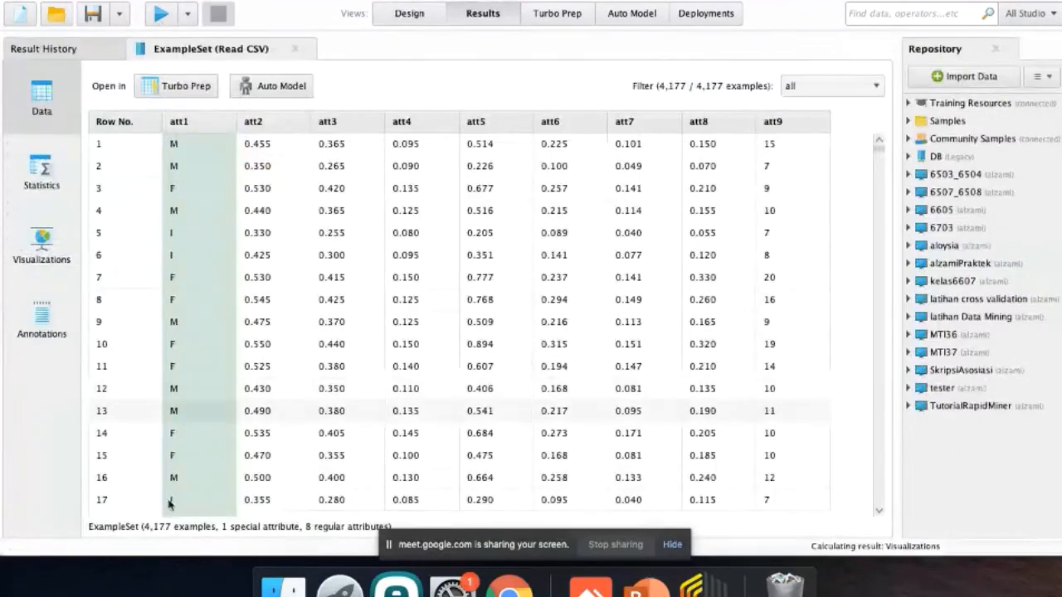
Insert the Remove Duplicates operator into the process design on the connection between Read CSV and the result port.
left_click(408, 13)
left_click(97, 394)
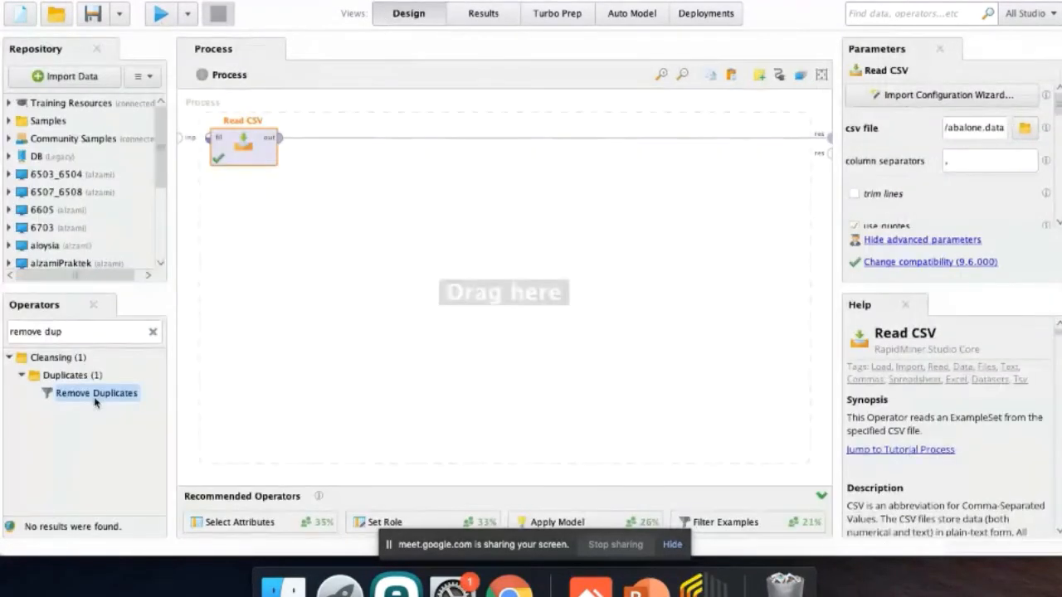
left_click_drag(96, 395, 352, 179)
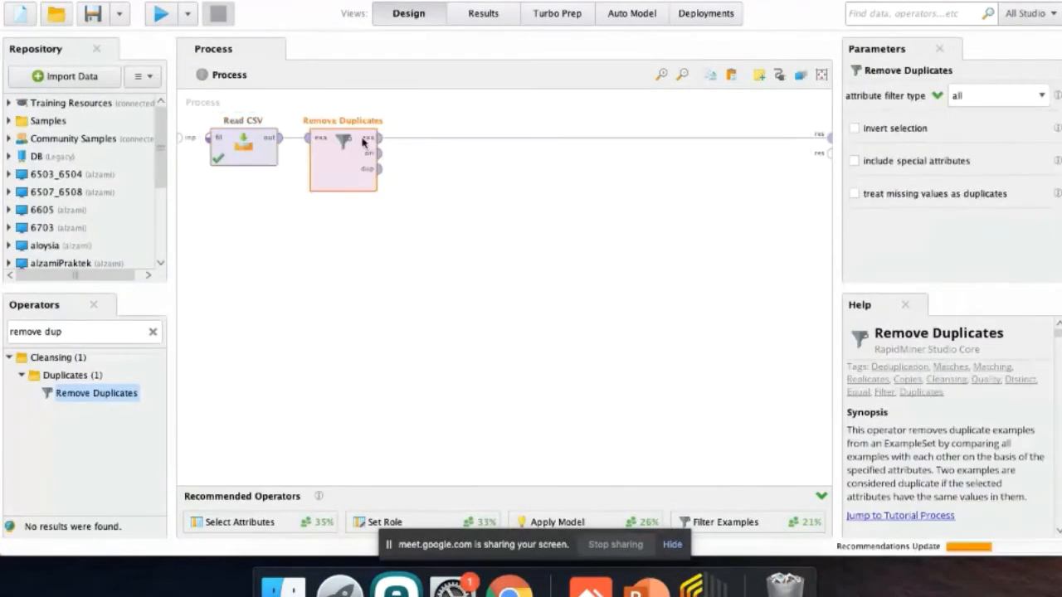
Run the process with Remove Duplicates, return to the process design and consult the practice slide for the required tasks.
left_click(160, 14)
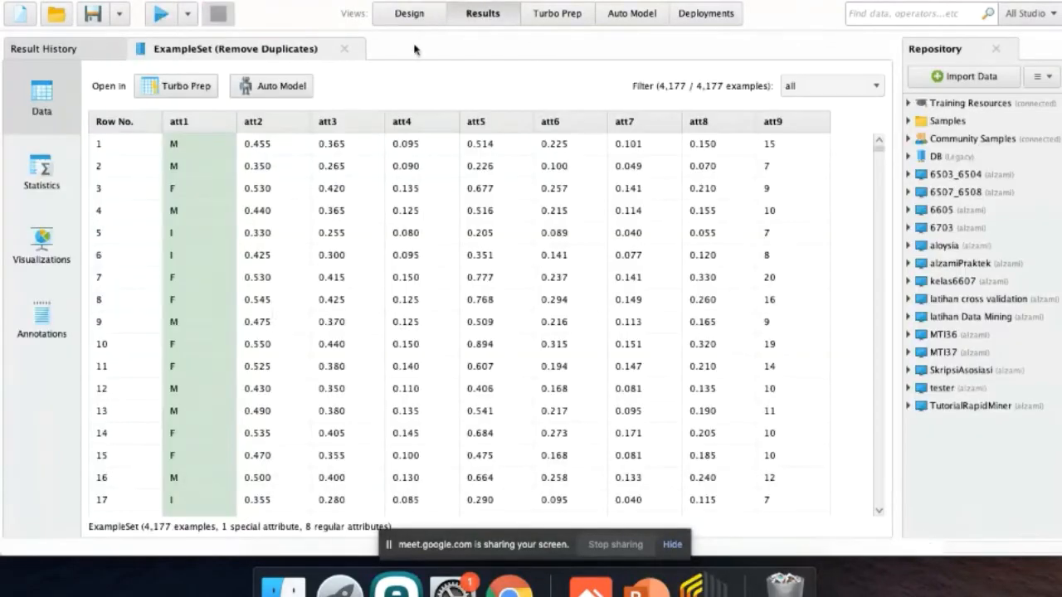
left_click(409, 19)
key("ctrl+Right")
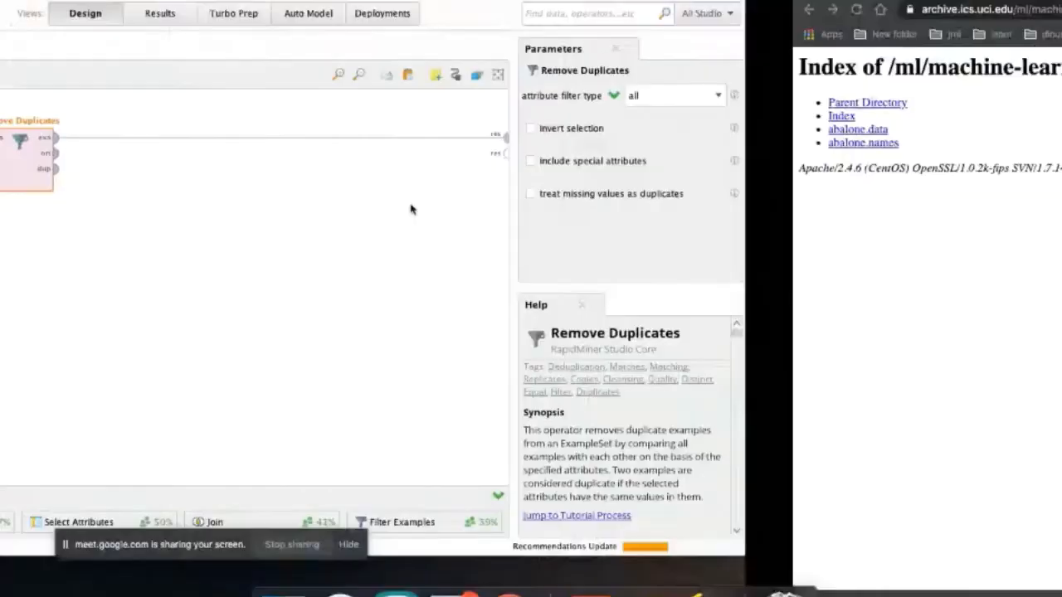
key("ctrl+Right")
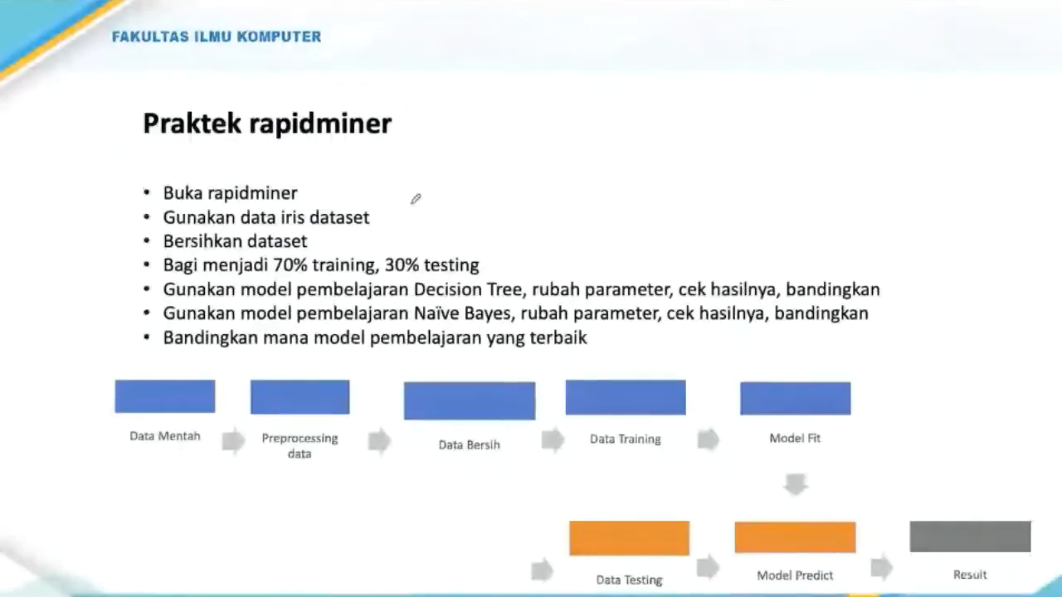
key("ctrl+Left")
key("ctrl+Left")
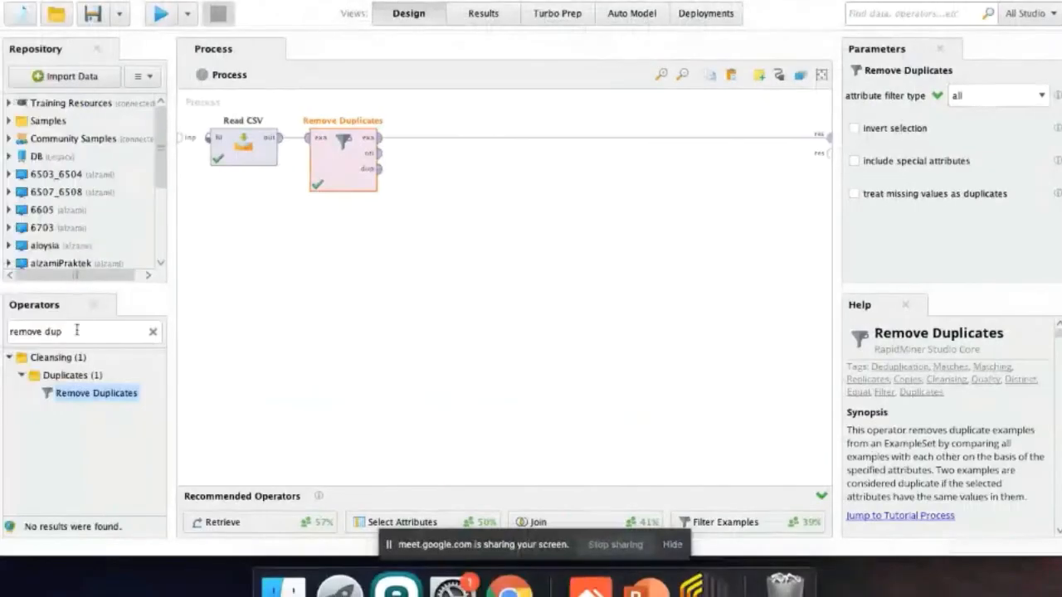
Find the Split Data operator with the search term "split" and insert it on the connection between Remove Duplicates and the result port.
left_click(76, 331)
type("split")
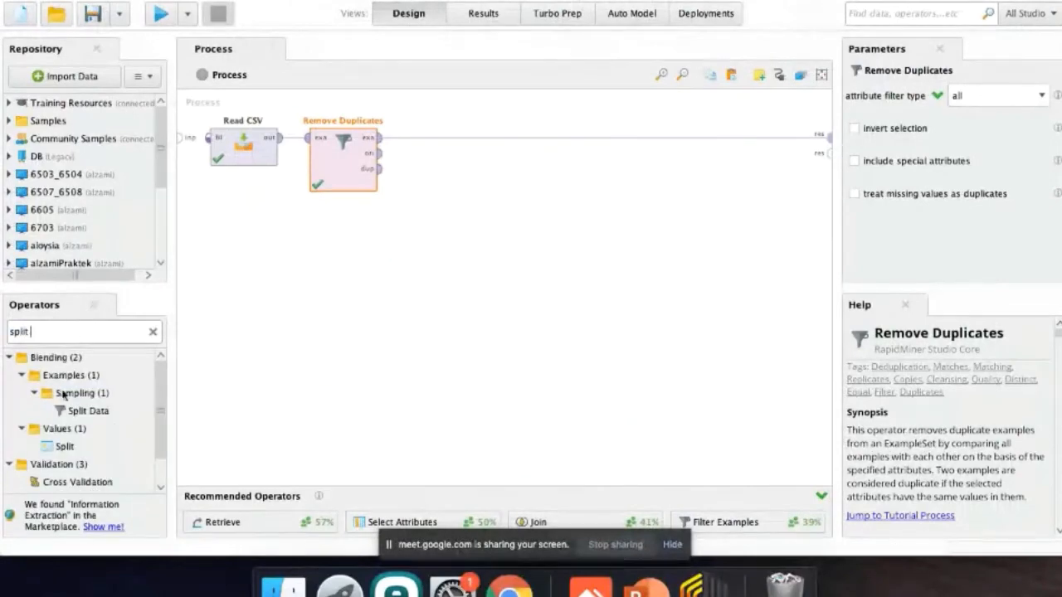
left_click_drag(86, 410, 446, 146)
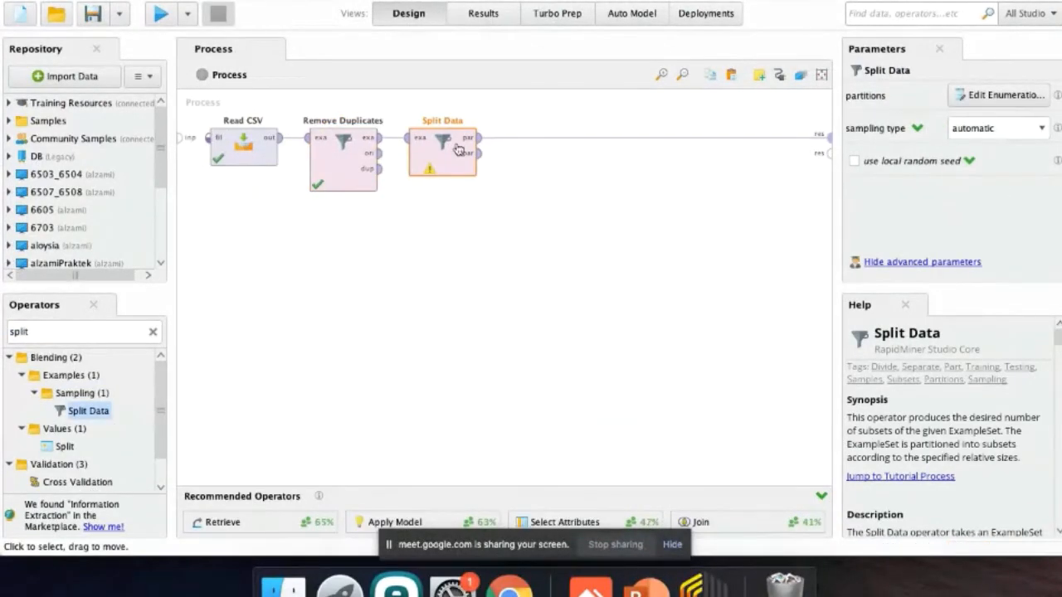
Define two partitions for Split Data with ratios 0.7 and 0.3, following the split given on the practice slide.
key("ctrl+Right")
key("ctrl+Left")
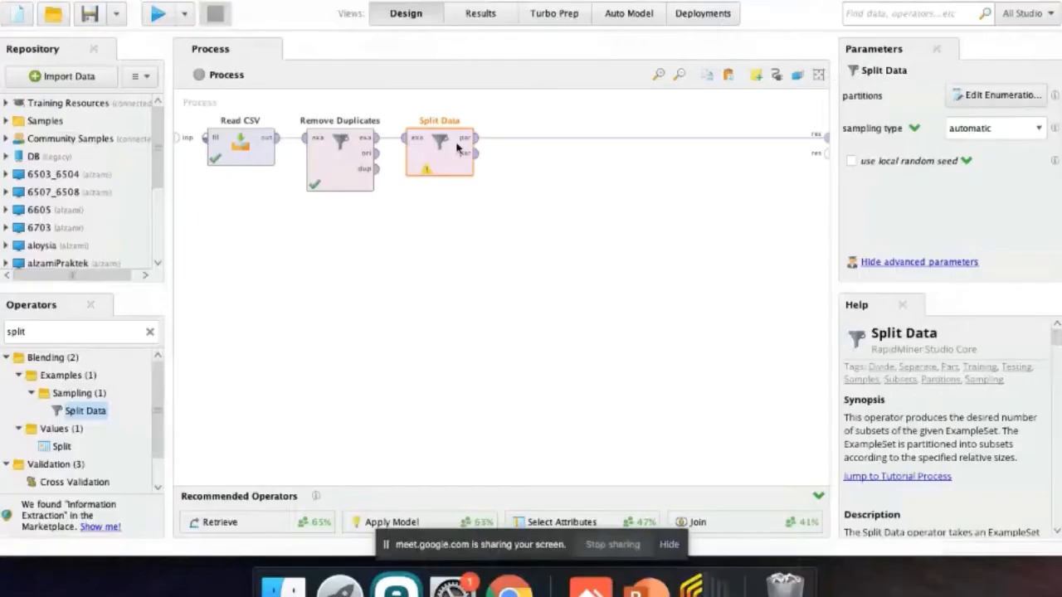
left_click(999, 94)
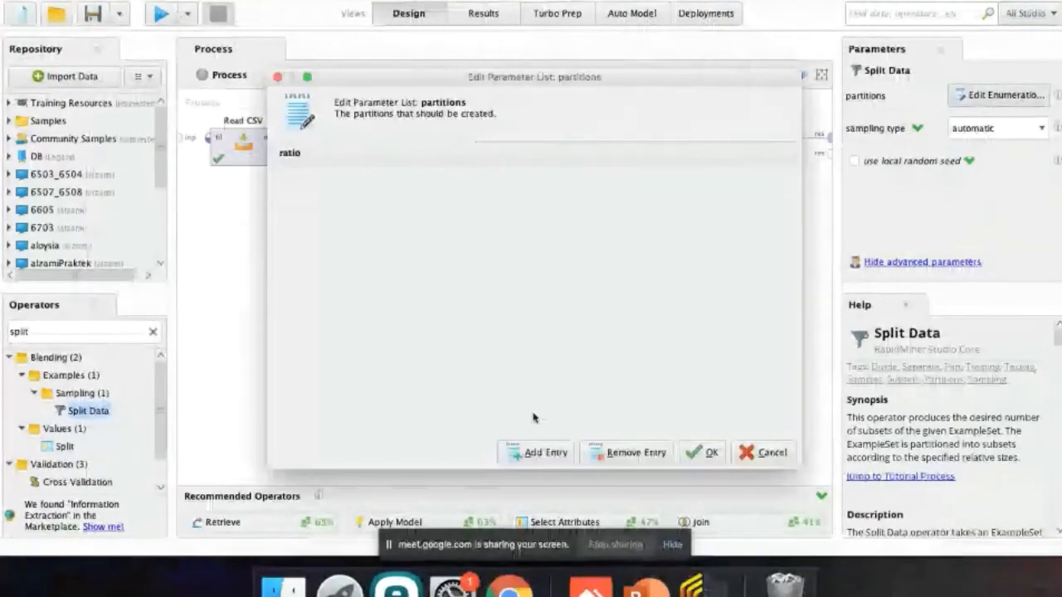
left_click(549, 455)
left_click(424, 173)
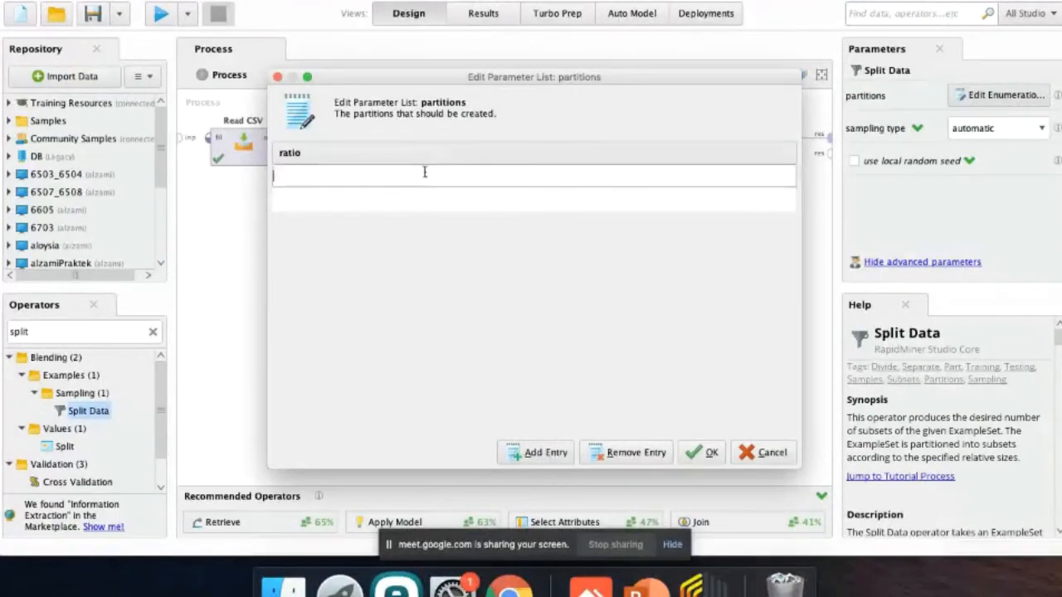
type("0.7")
key("Return")
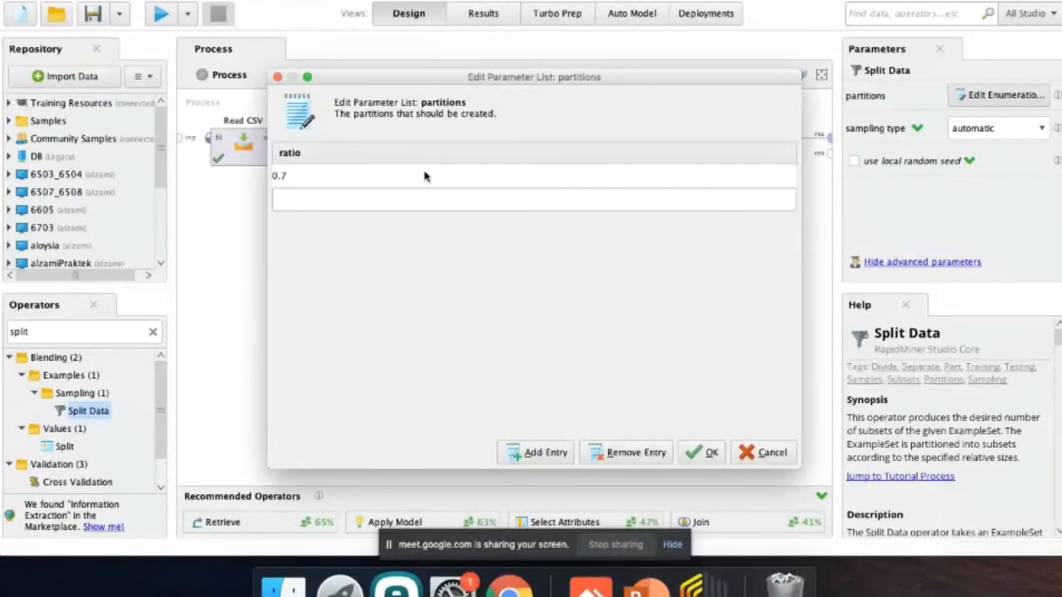
type("0.3")
left_click(708, 453)
After checking the slide, add a Decision Tree operator to the process and connect Split Data's first partition output to its training input.
left_click(646, 588)
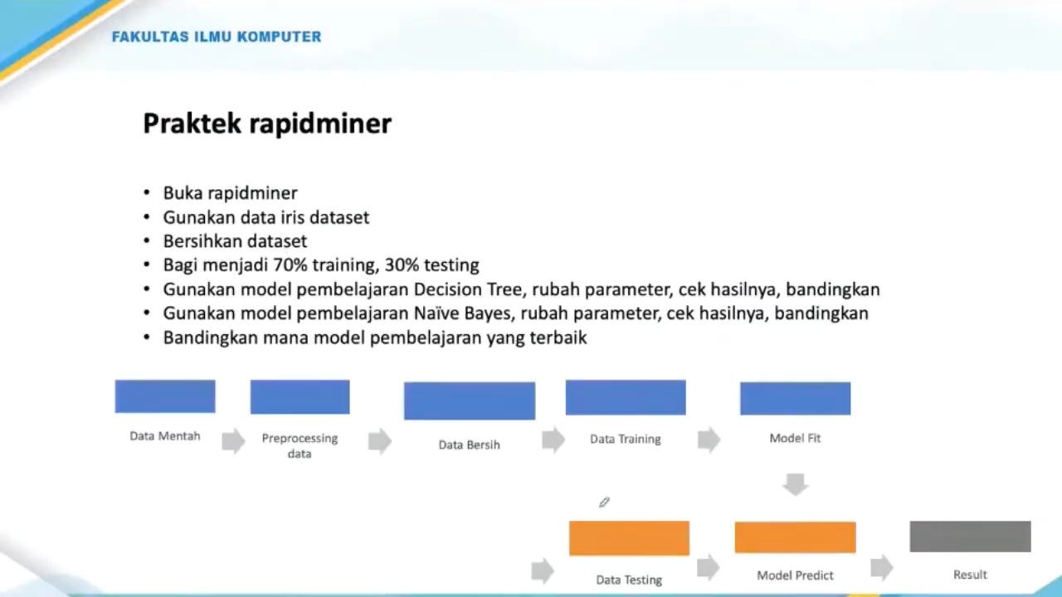
key("ctrl+Left")
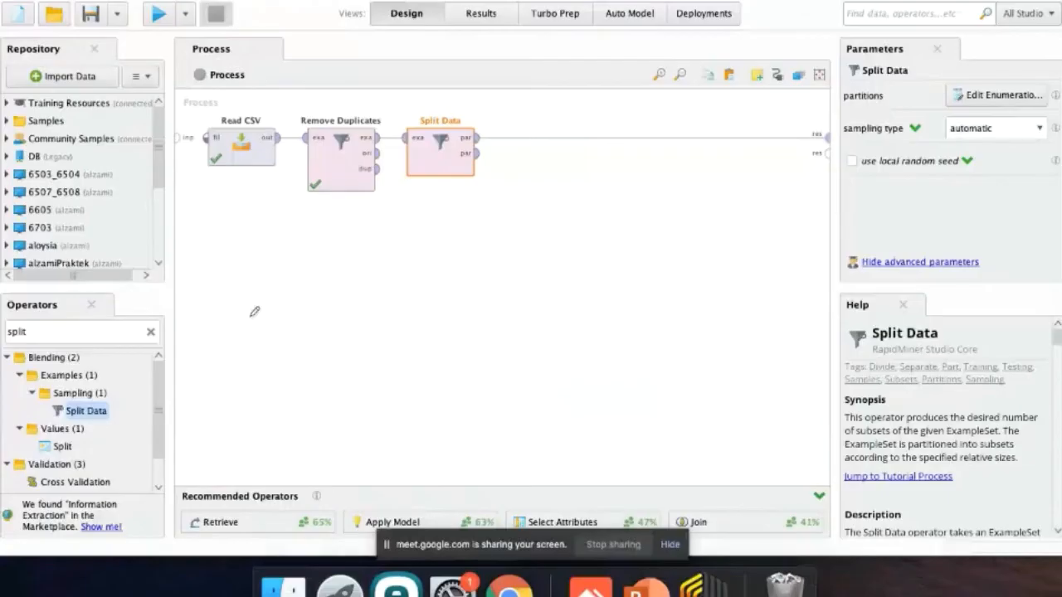
type("decision")
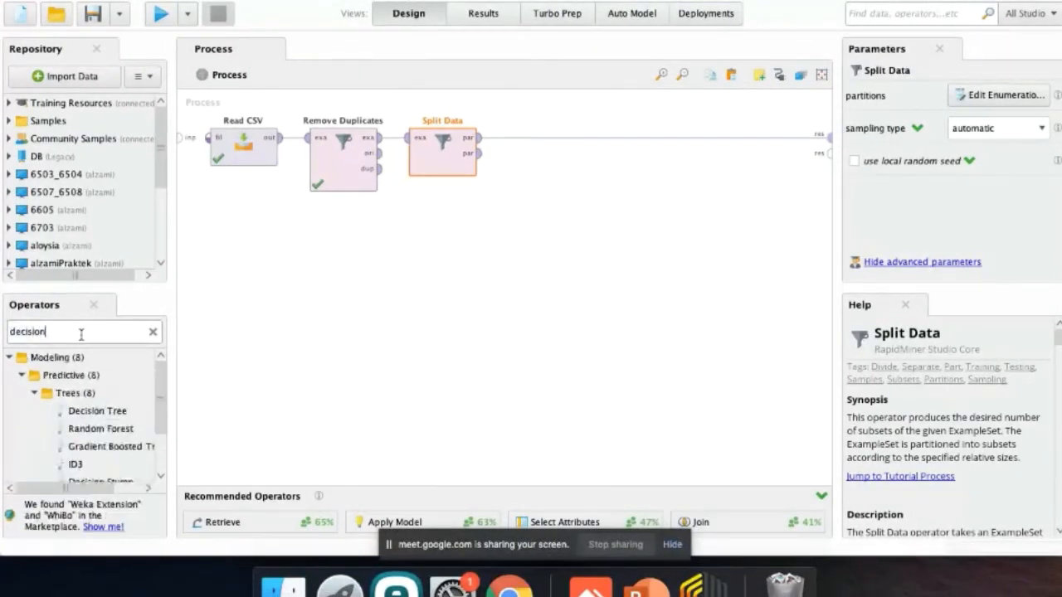
left_click(98, 412)
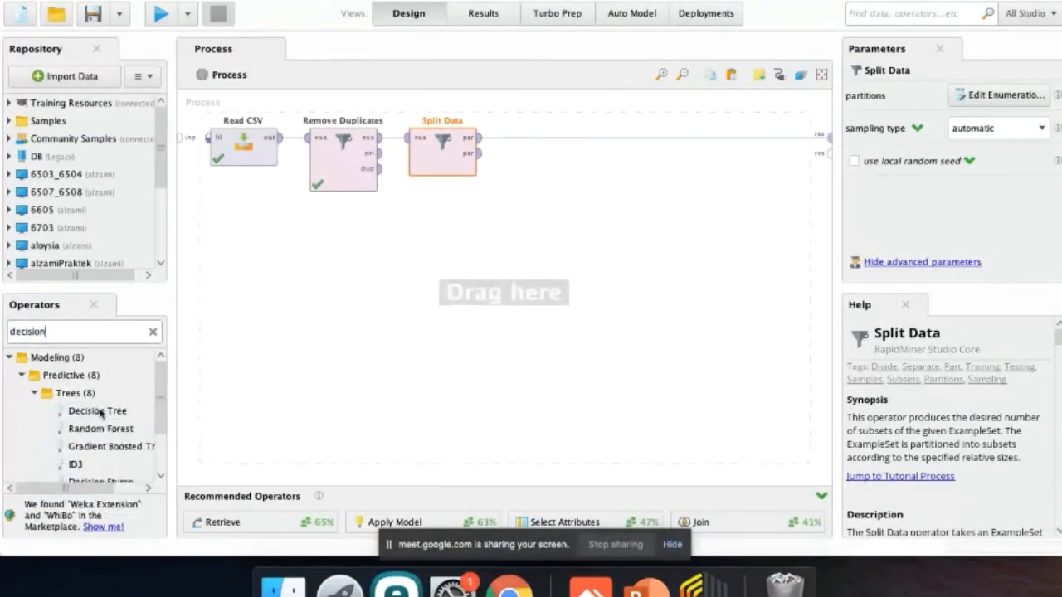
left_click_drag(99, 412, 583, 179)
left_click(654, 140)
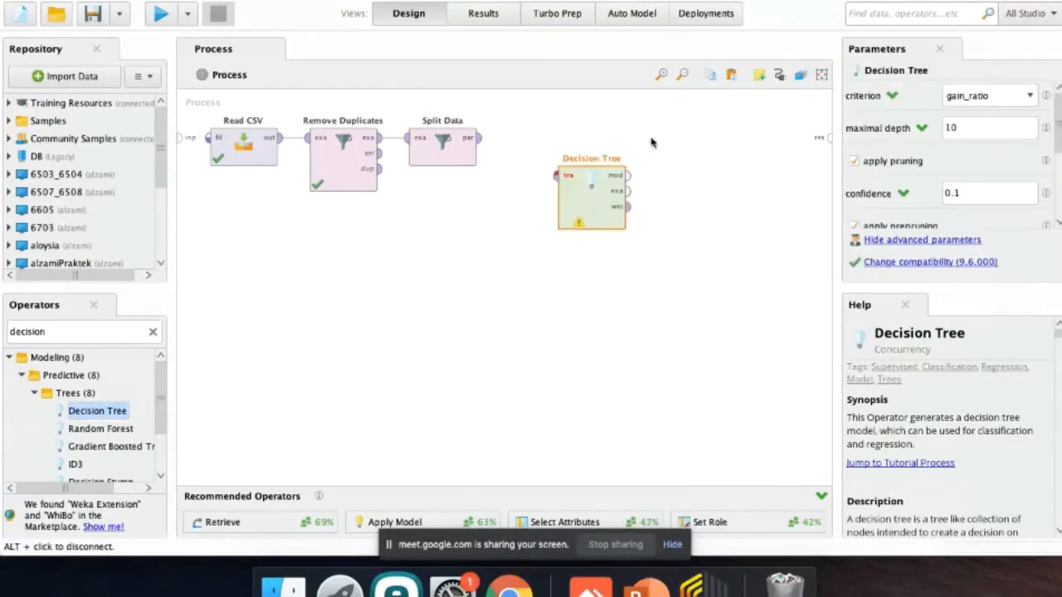
left_click_drag(479, 138, 555, 175)
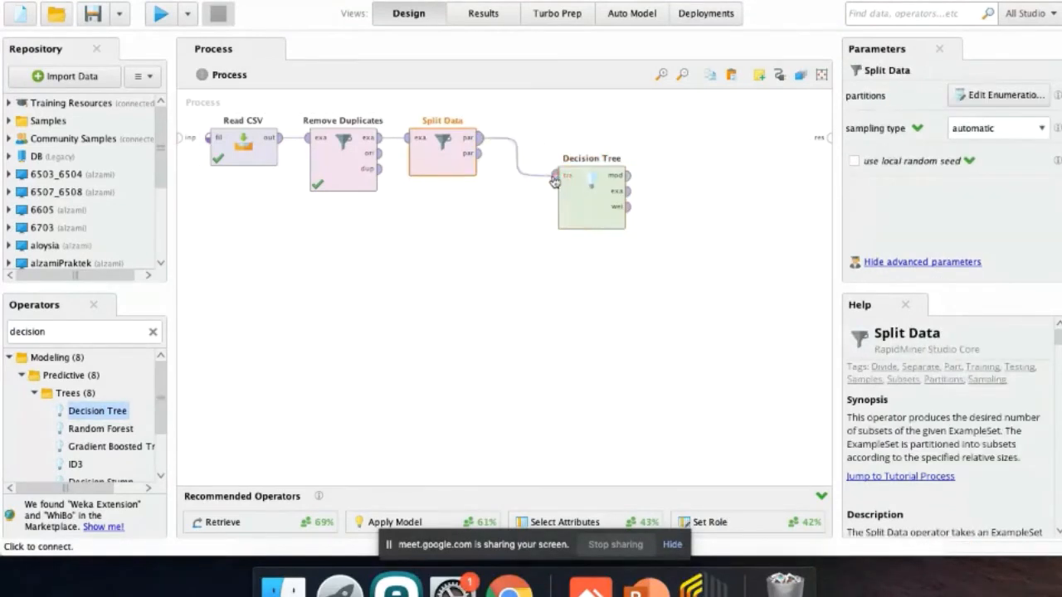
Add an Apply Model operator below Decision Tree and move Split Data down beside the two model operators.
left_click(114, 333)
type("appl")
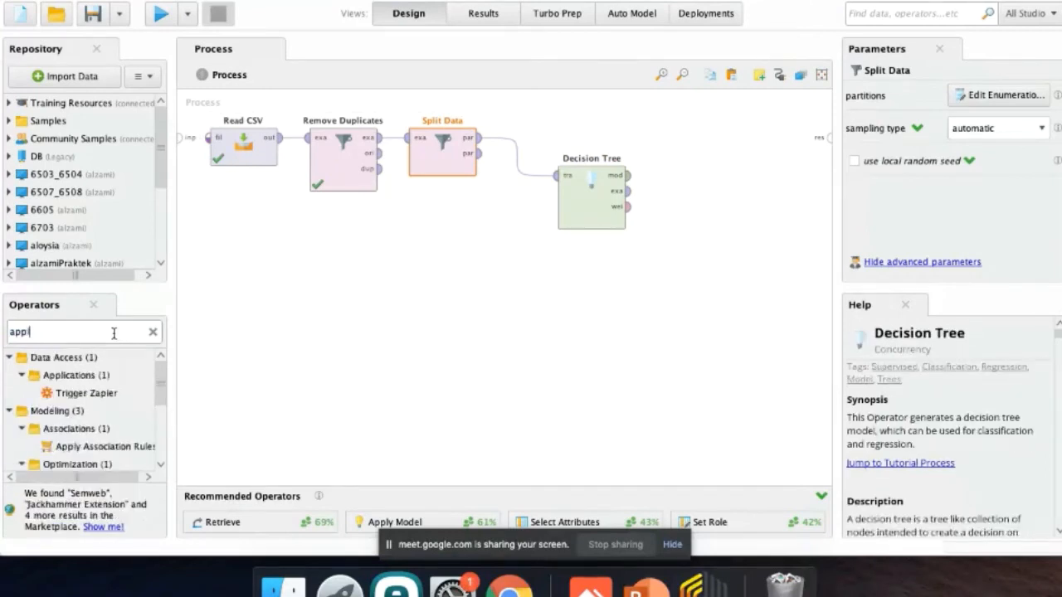
type("y model")
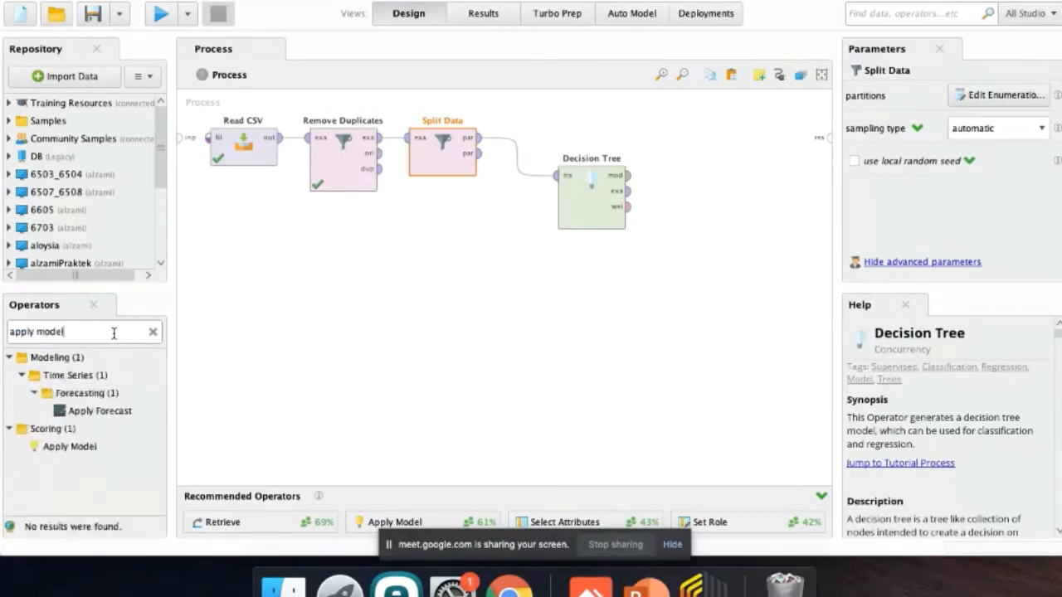
left_click_drag(70, 446, 603, 306)
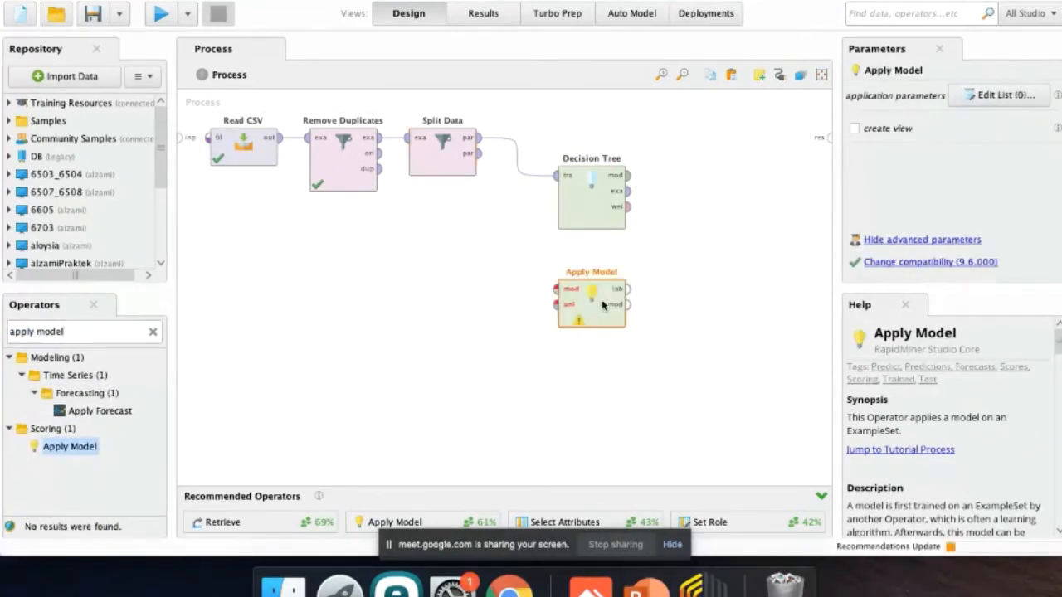
left_click_drag(442, 157, 443, 271)
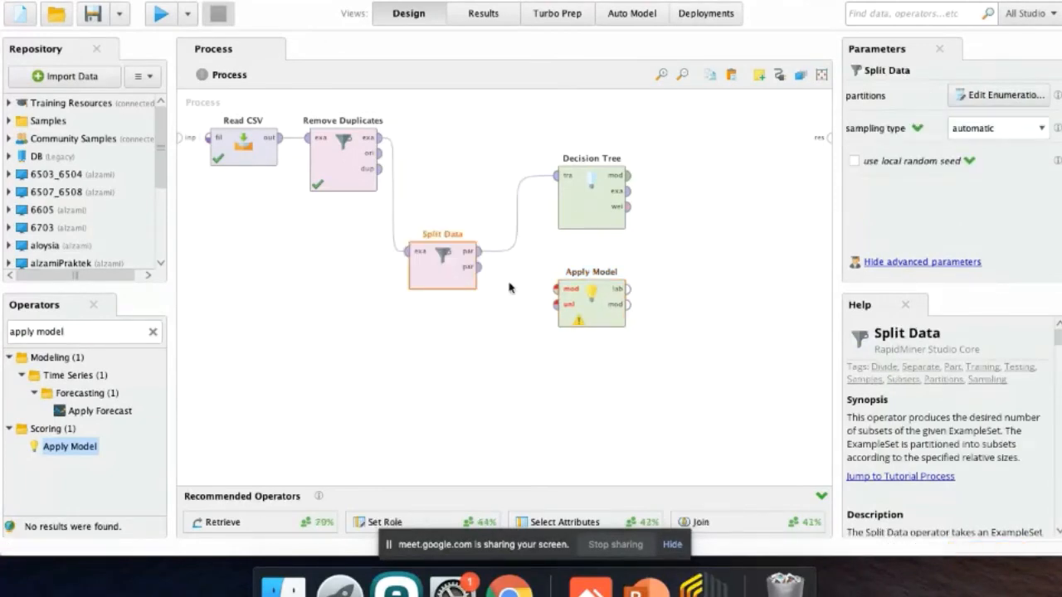
Connect Decision Tree's model output and Split Data's second partition output to the model and unlabelled data inputs of Apply Model.
left_click(628, 175)
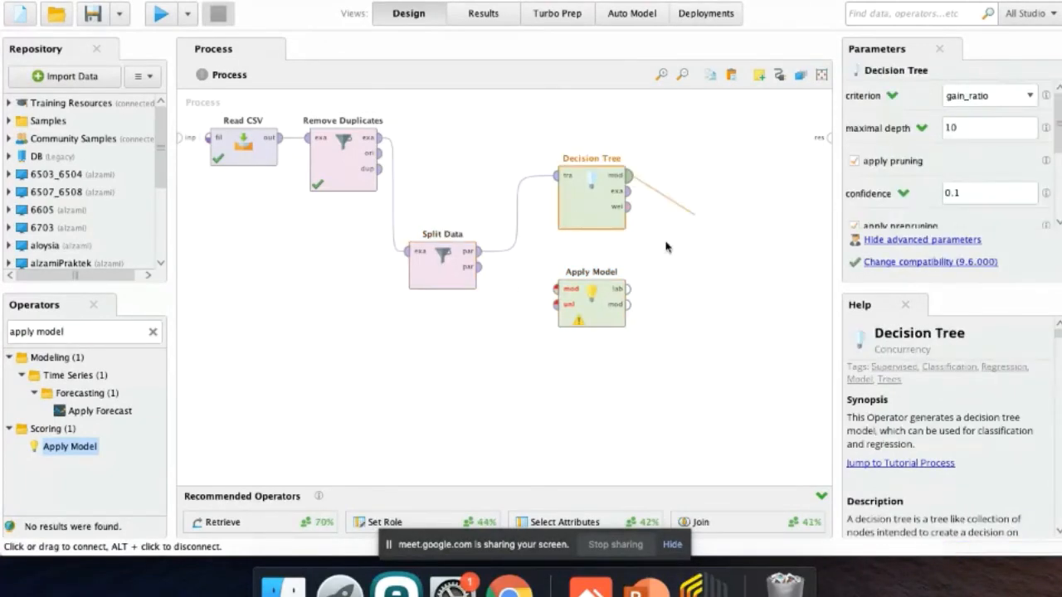
left_click(572, 287)
left_click(478, 267)
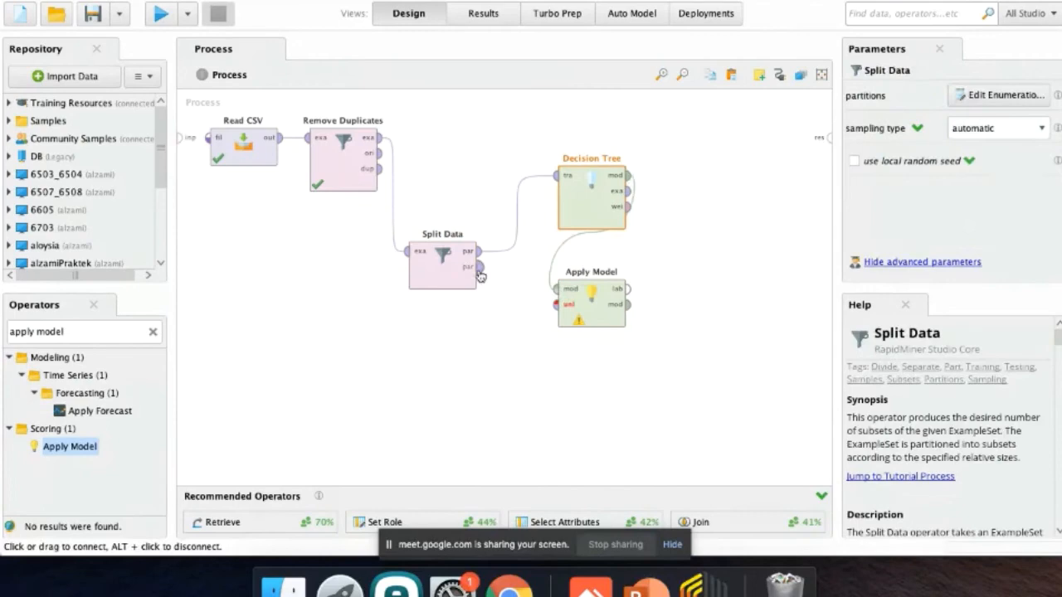
left_click(556, 304)
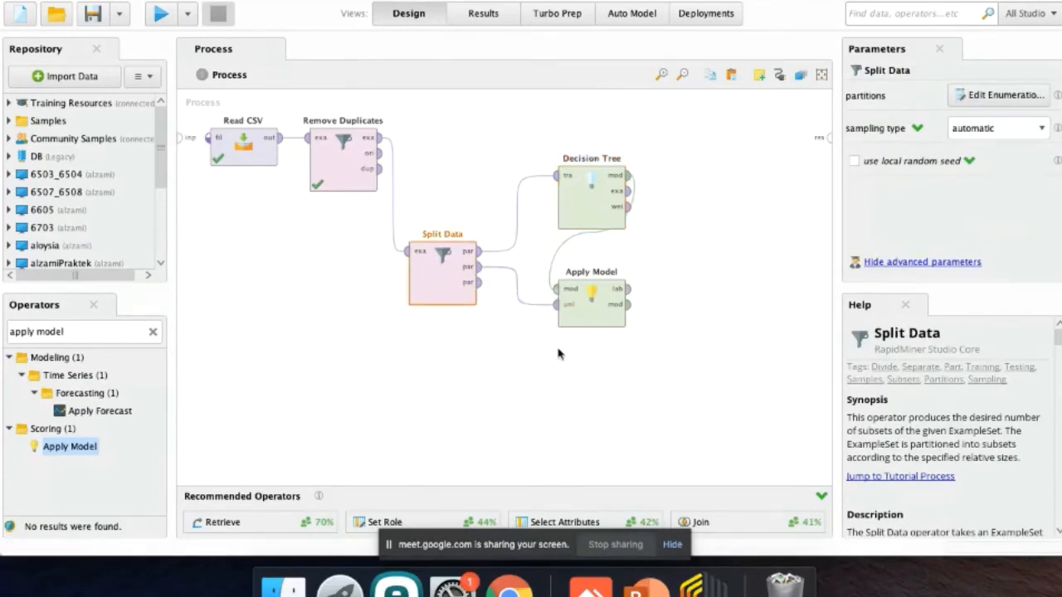
Check the workflow diagram on the slide and add the Performance (Classification) operator beside Decision Tree and Apply Model.
key("ctrl+Right")
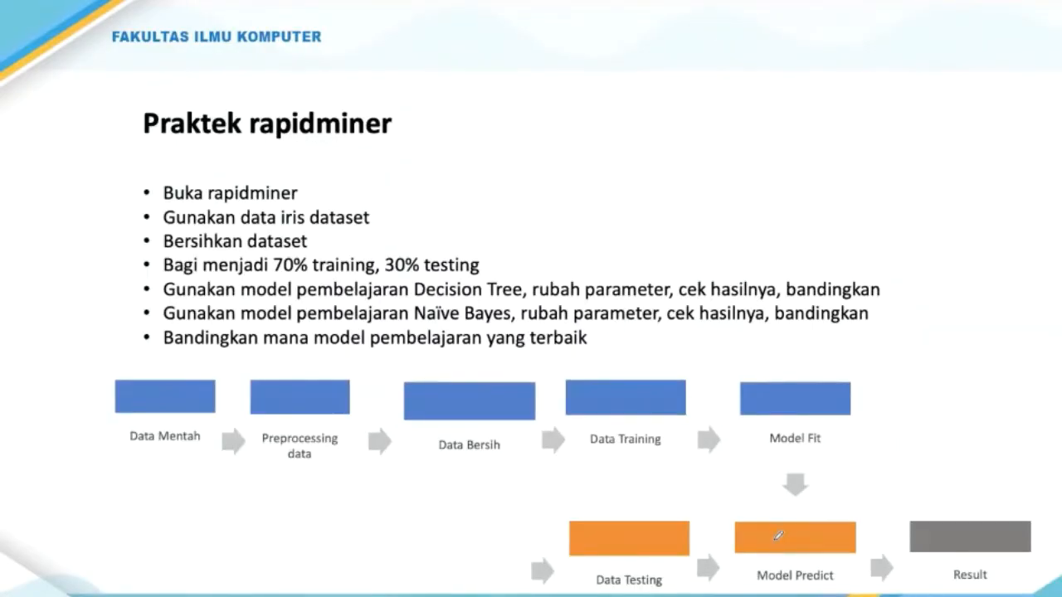
key("ctrl+Left")
key("ctrl+Right")
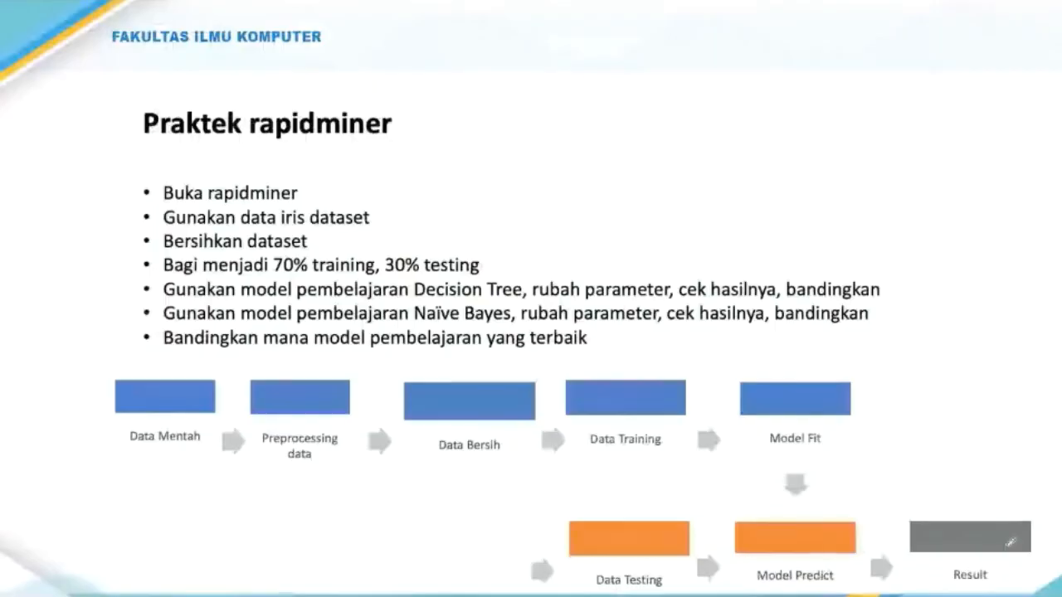
key("ctrl+Left")
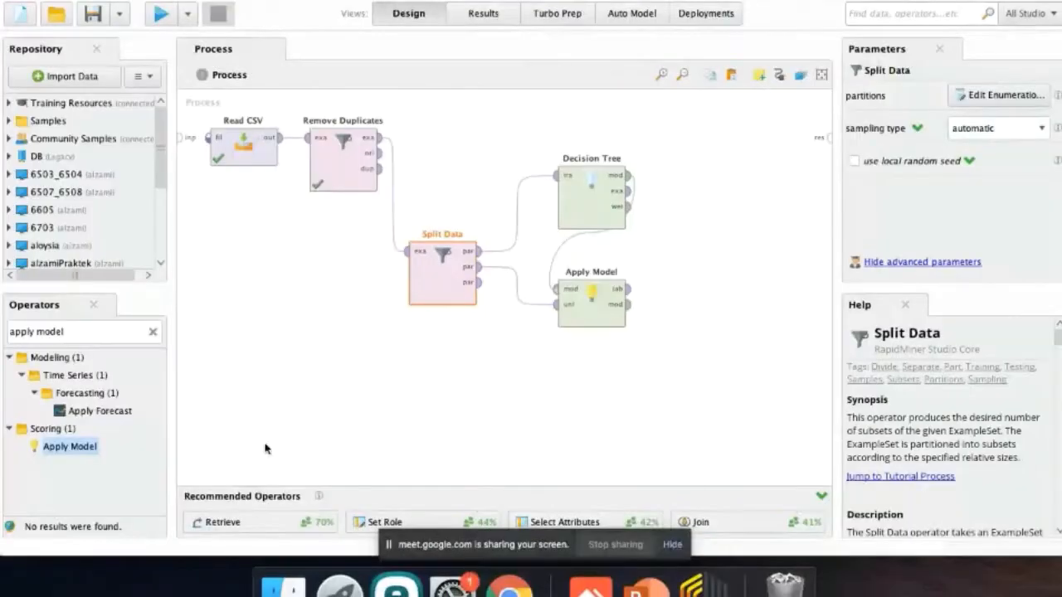
triple_click(98, 332)
type("performance")
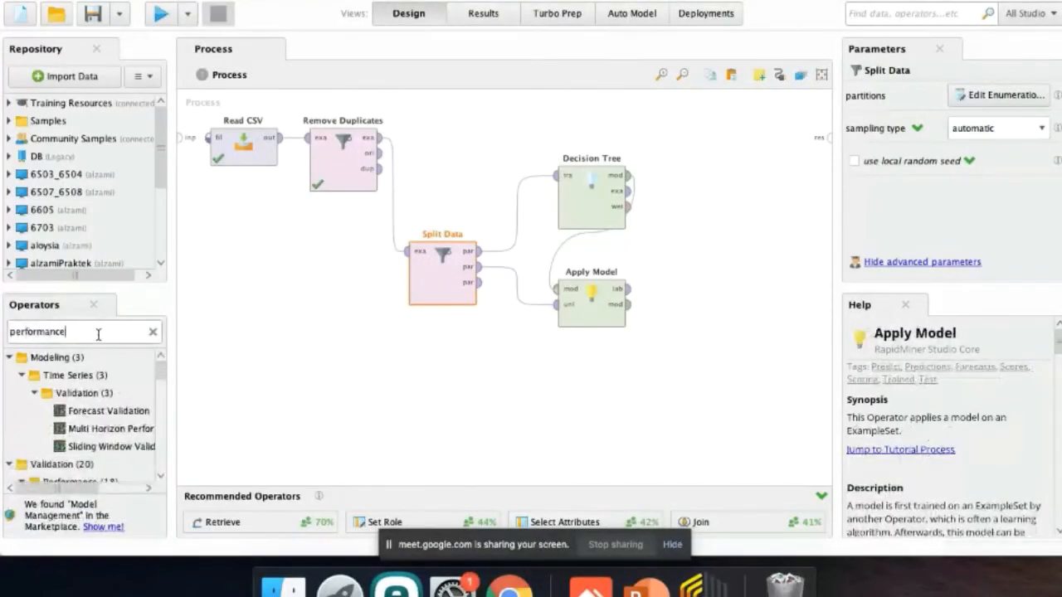
scroll(91, 415, "down", 3)
left_click_drag(97, 440, 678, 275)
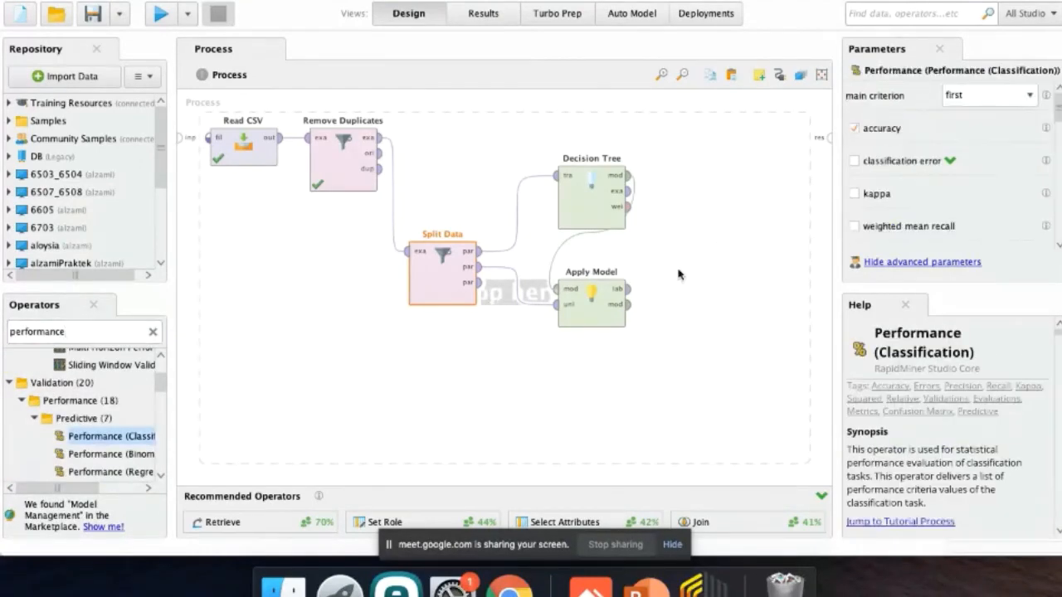
Connect Apply Model's labelled output to Performance, and Performance's performance output to the process result port.
left_click(628, 288)
left_click(702, 215)
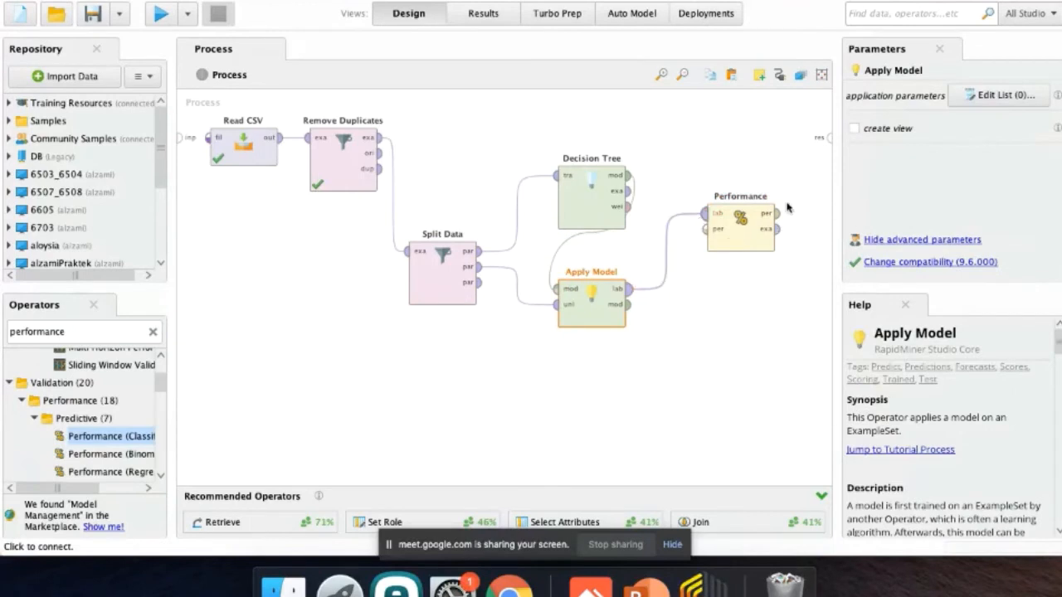
left_click(776, 213)
left_click(824, 136)
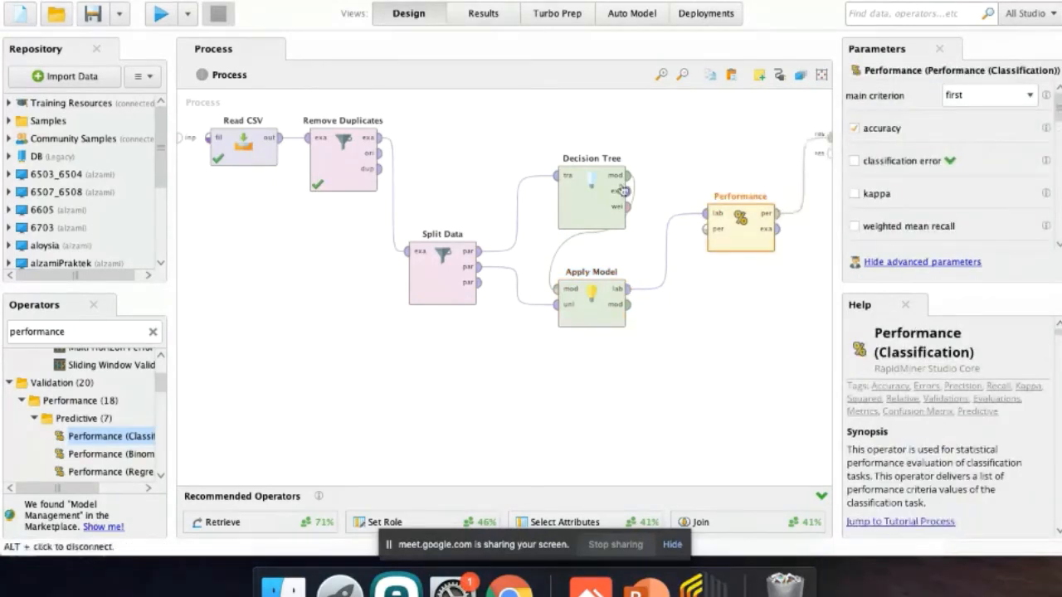
Set the Decision Tree criterion to information_gain and turn off both pruning and prepruning.
left_click(573, 199)
left_click(1005, 98)
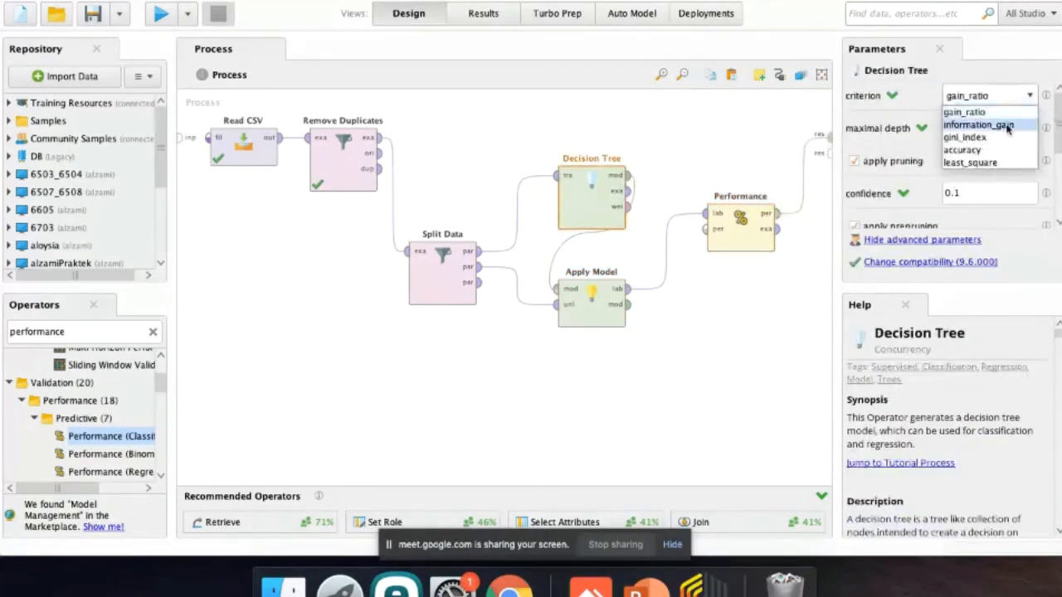
left_click(1007, 125)
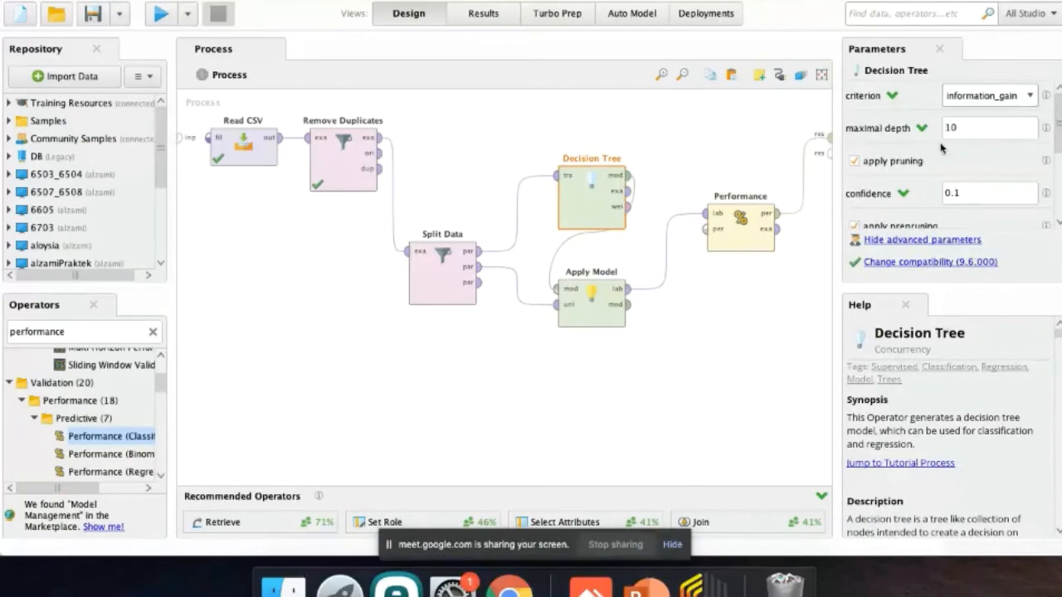
left_click(892, 160)
left_click(892, 194)
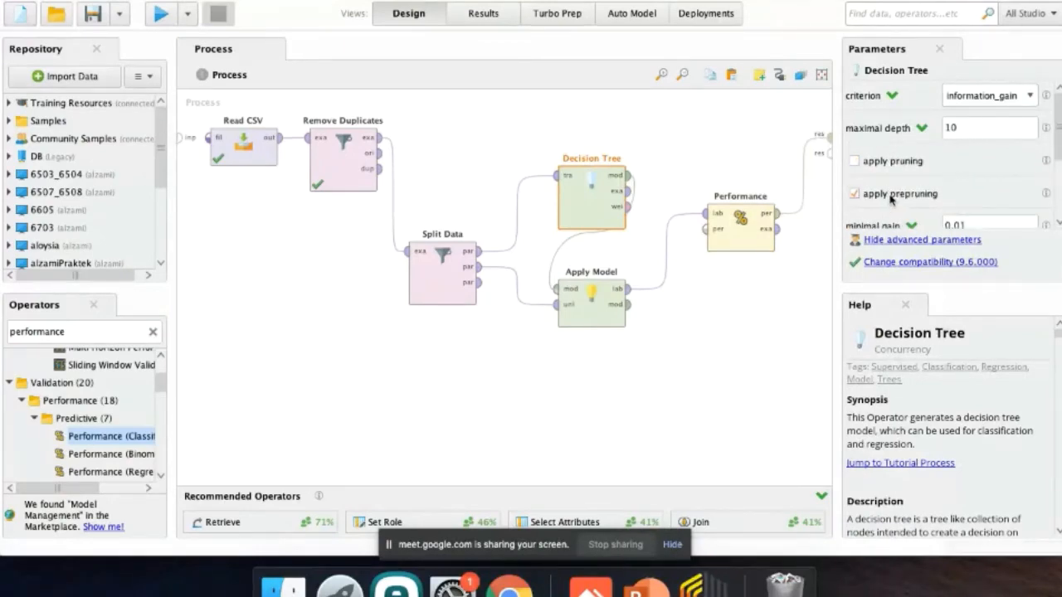
Run the process to evaluate the decision tree, and switch to the presentation's Confusion matrix slide.
left_click(160, 15)
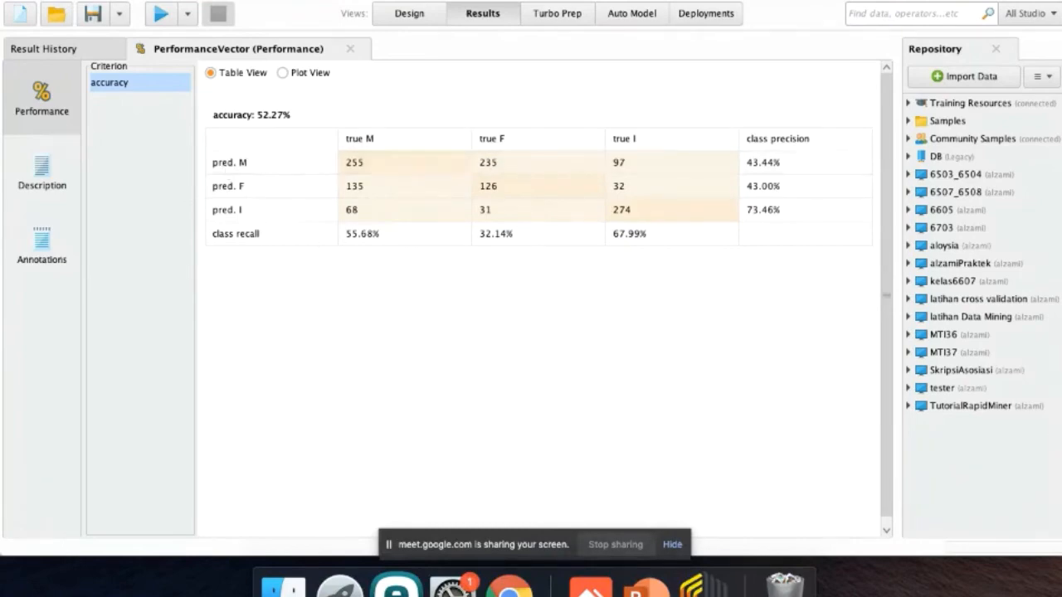
key("ctrl+Right")
key("Left")
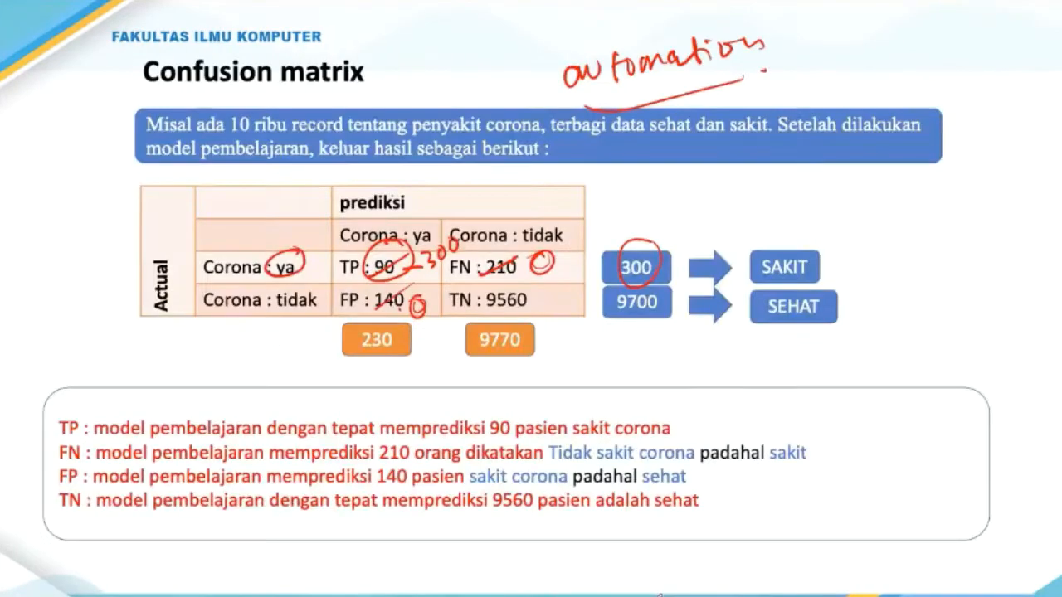
Review the confusion matrix slide and the decision tree's performance results, and read the tasks on the Praktek rapidminer slide.
key("Left")
key("Right")
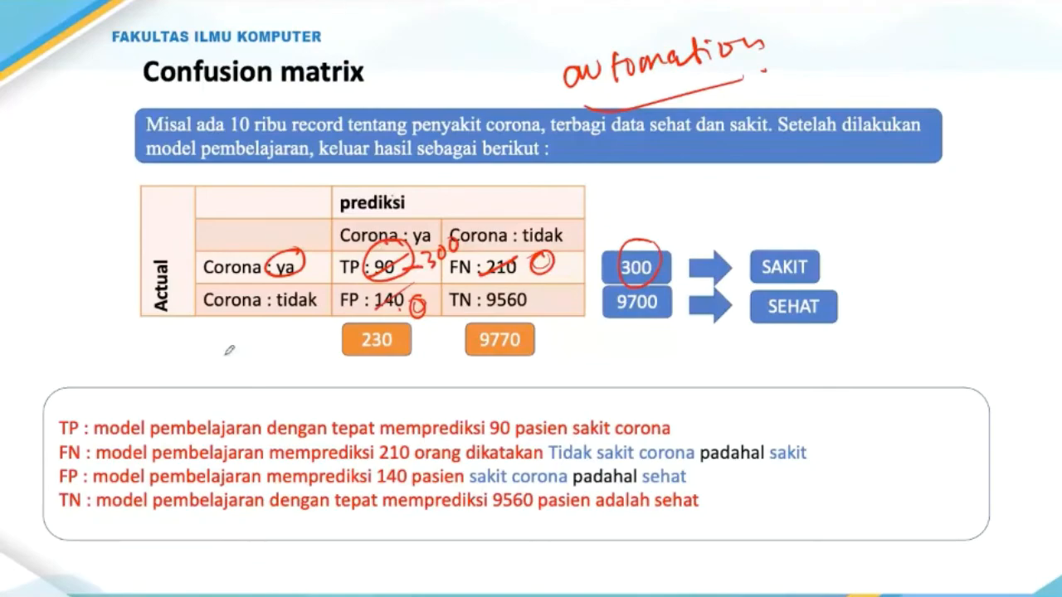
key("ctrl+Left")
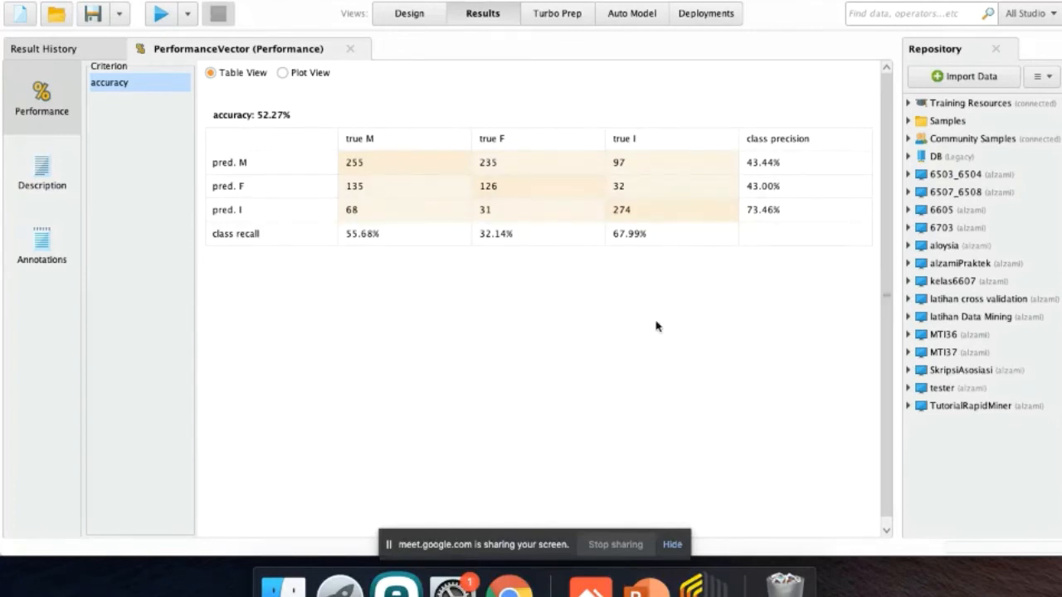
left_click(415, 19)
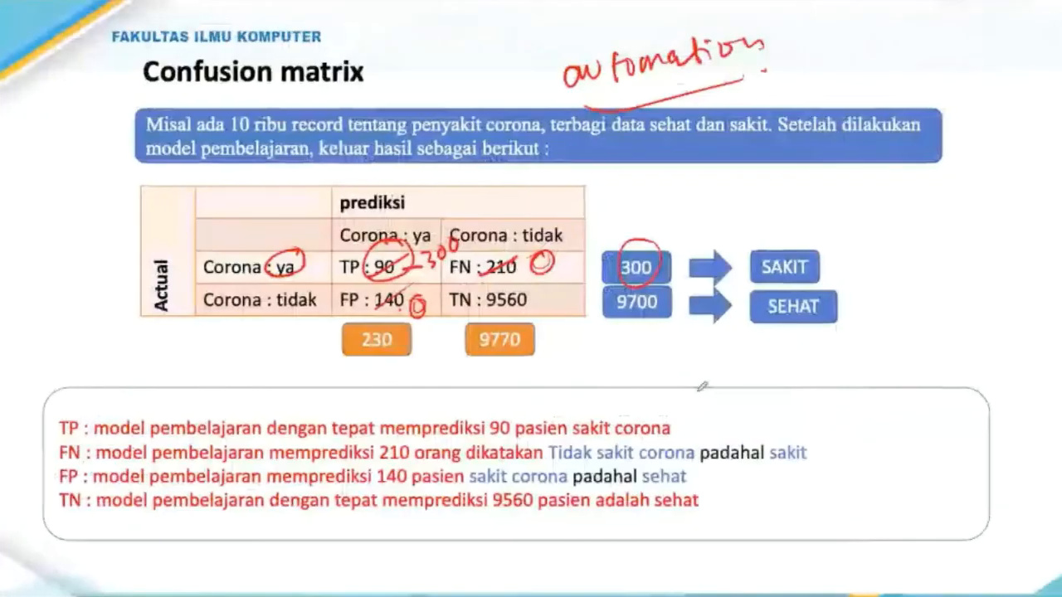
key("Right")
key("Right")
key("Right")
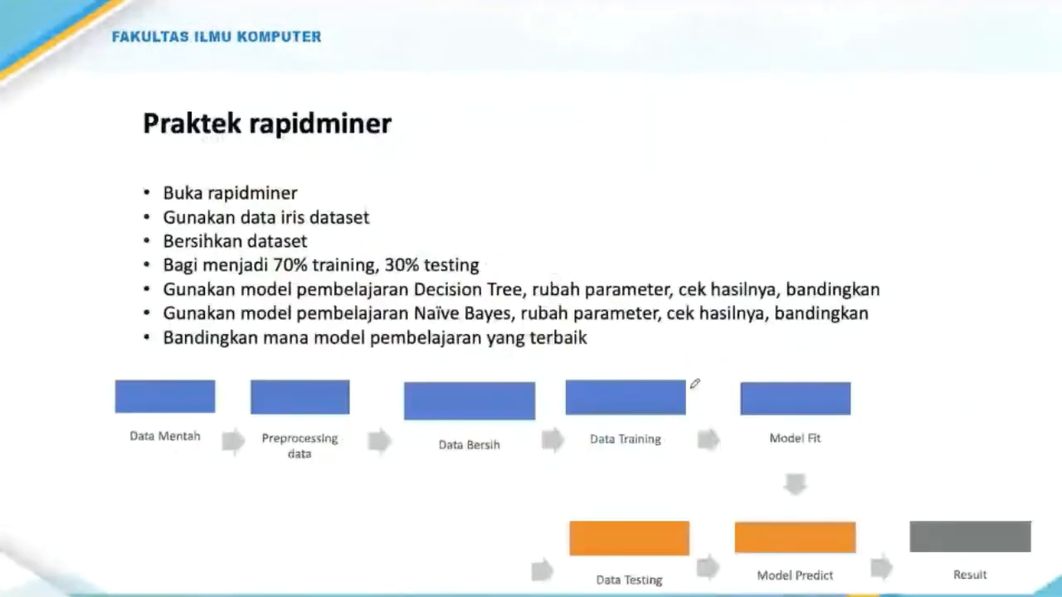
key("ctrl+Left")
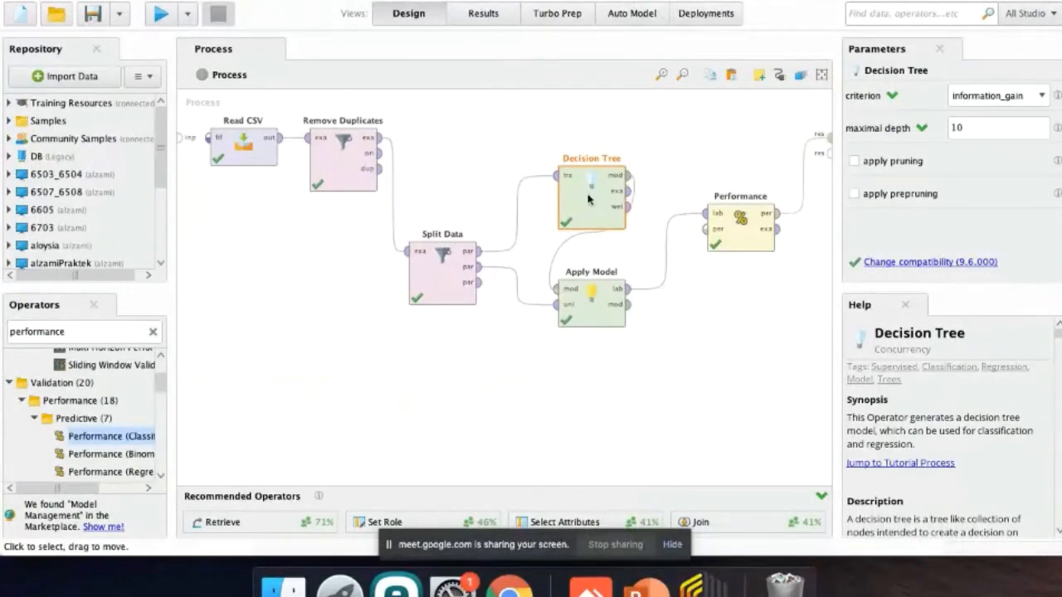
Replace the Decision Tree operator with a Naive Bayes operator above Apply Model.
key("Delete")
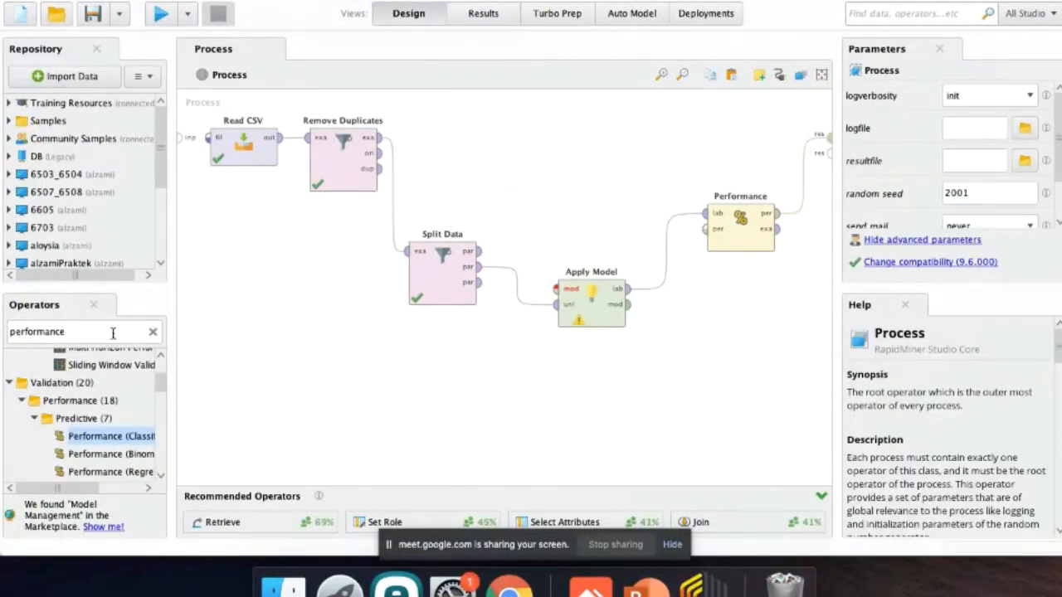
double_click(113, 332)
type("naive")
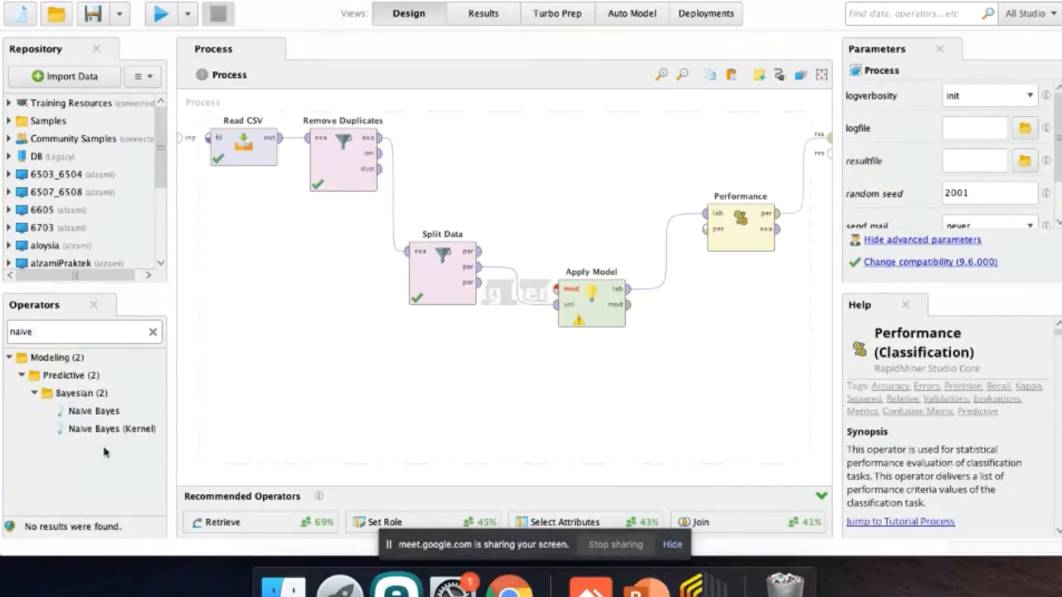
left_click_drag(95, 411, 611, 174)
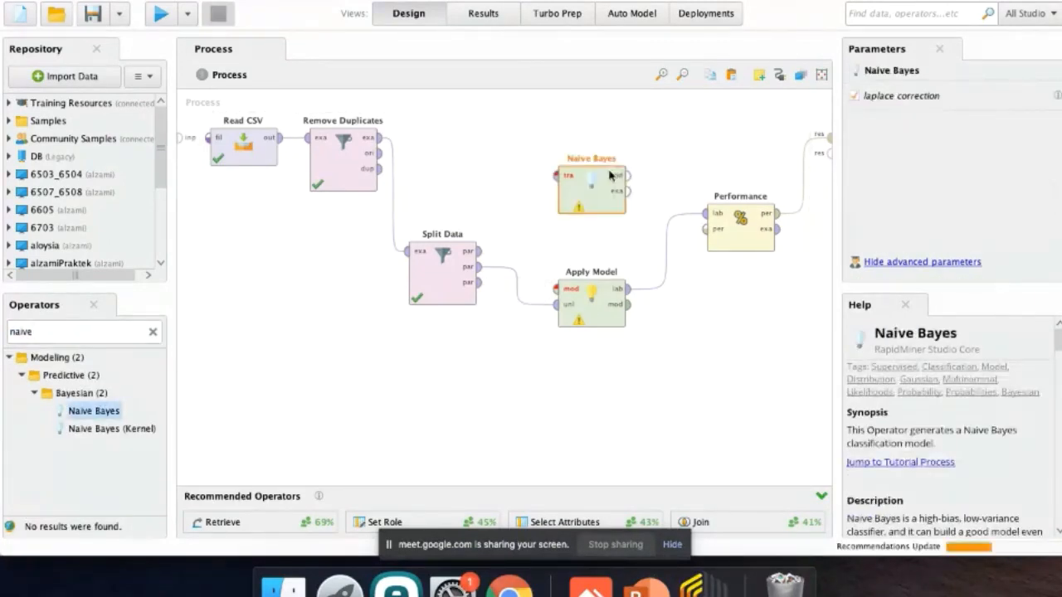
Connect Split Data's first partition to Naive Bayes and its model output to Apply Model, and run the process.
left_click_drag(480, 252, 555, 175)
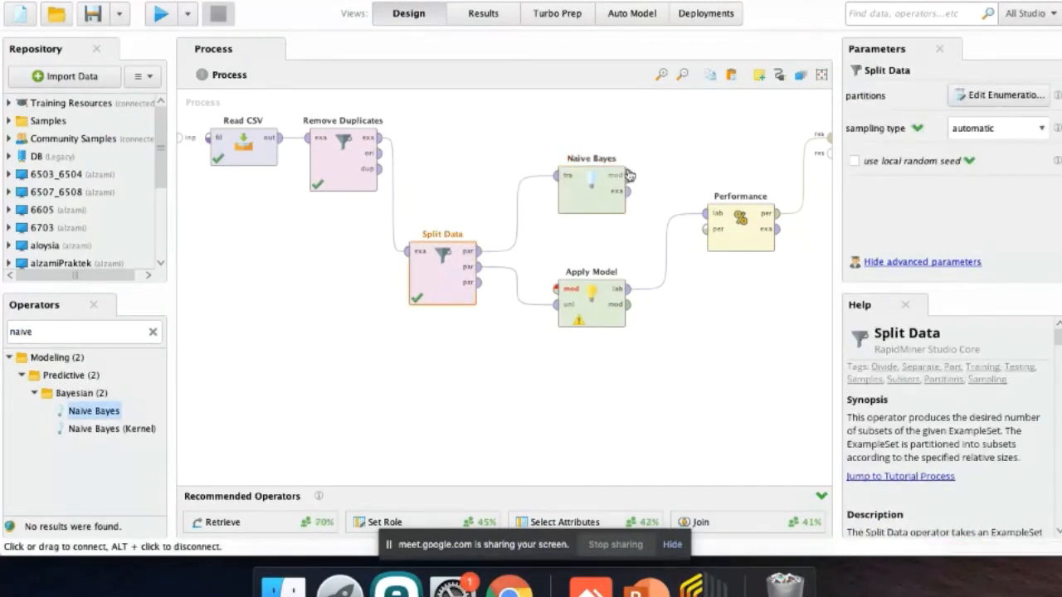
left_click(628, 175)
left_click(555, 289)
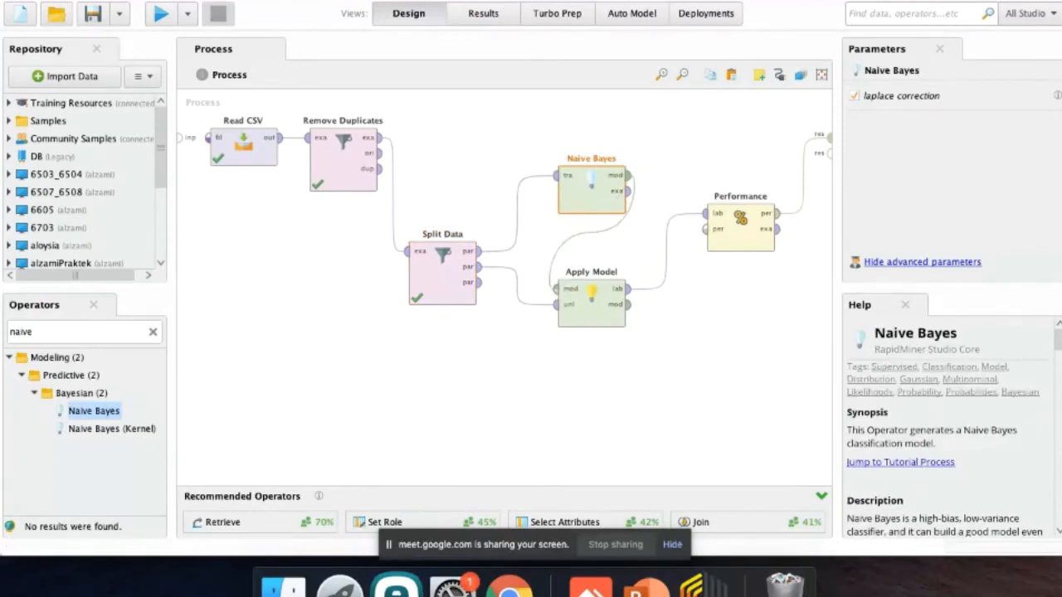
left_click(160, 14)
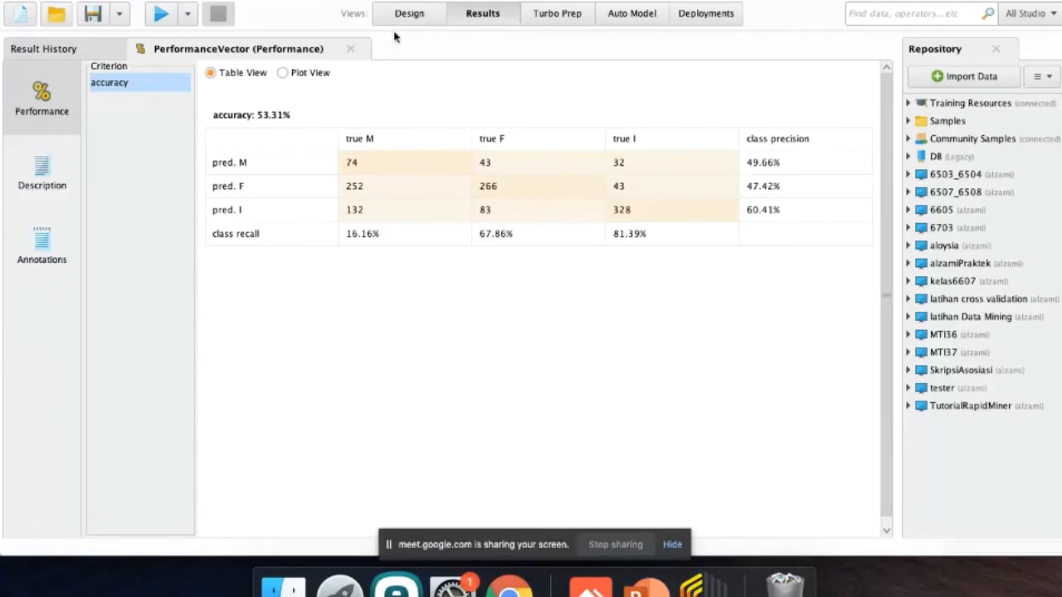
Return to the process design and rename the Performance operator as Performance NB.
left_click(408, 13)
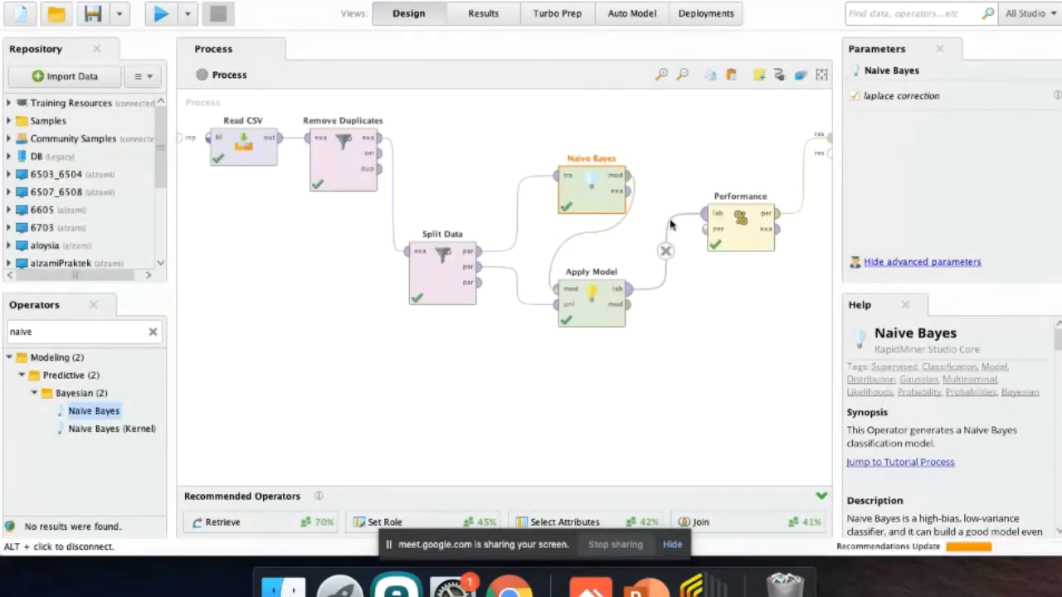
left_click(729, 229)
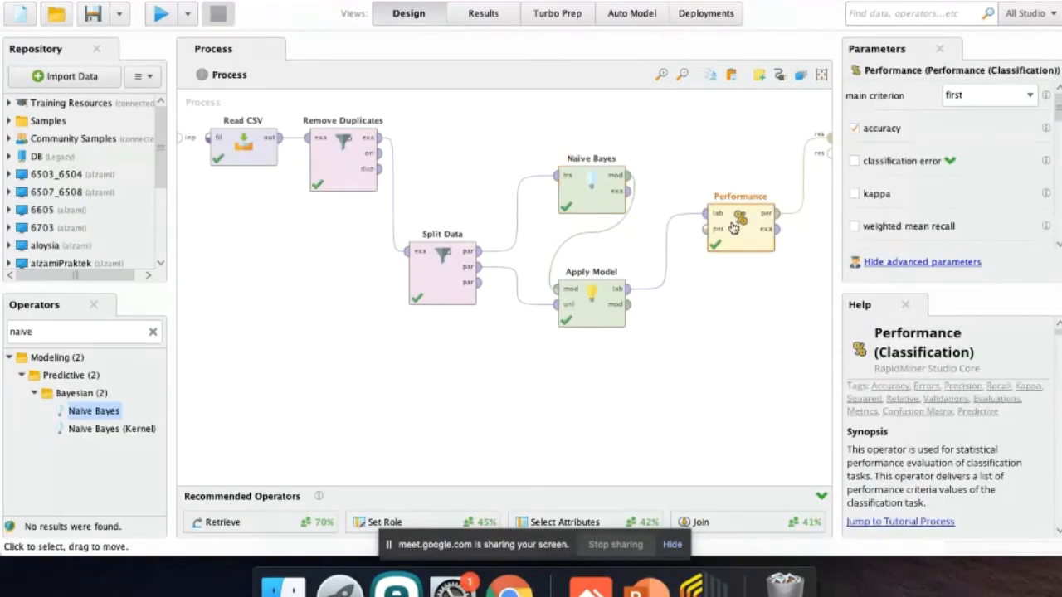
right_click(734, 228)
left_click(758, 271)
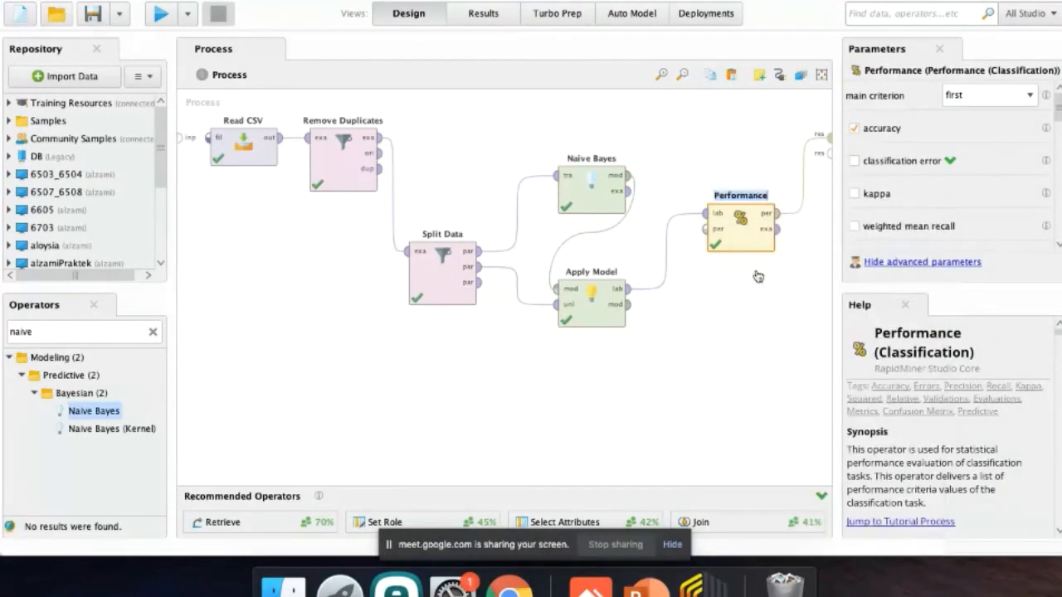
key("End")
type("NB")
key("Return")
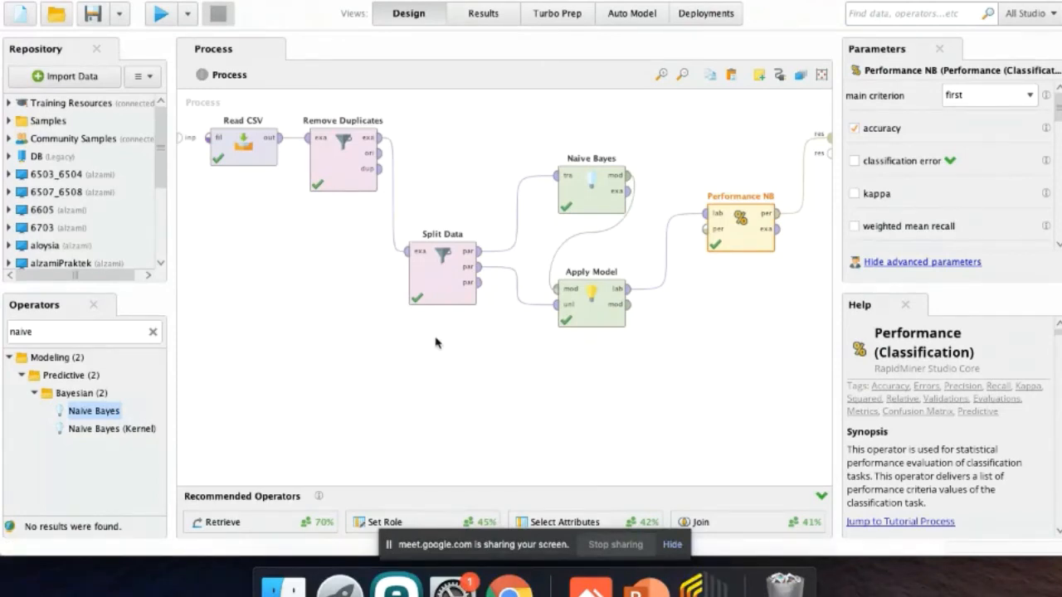
Add a Multiply operator between Remove Duplicates and Split Data, moving Remove Duplicates below Read CSV, and connect it to both.
left_click(93, 330)
type("multip")
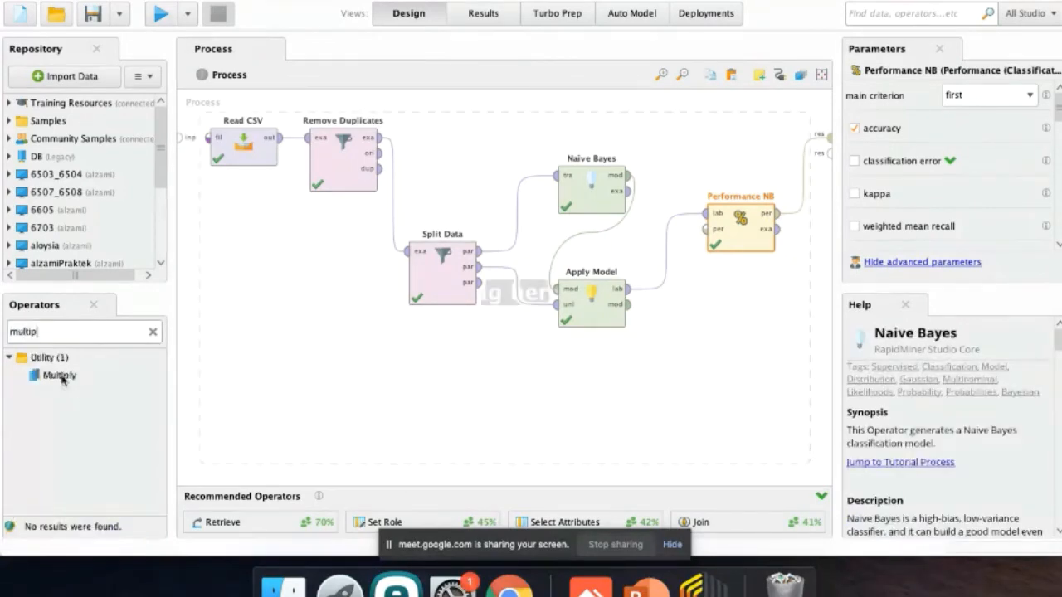
left_click_drag(58, 375, 379, 423)
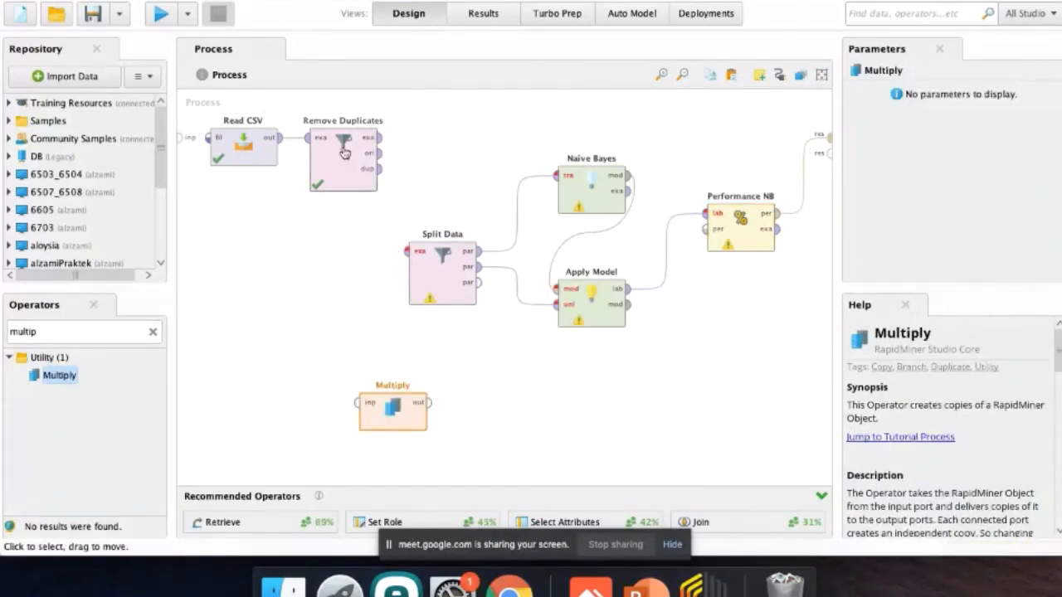
left_click_drag(345, 152, 244, 266)
left_click_drag(391, 412, 341, 263)
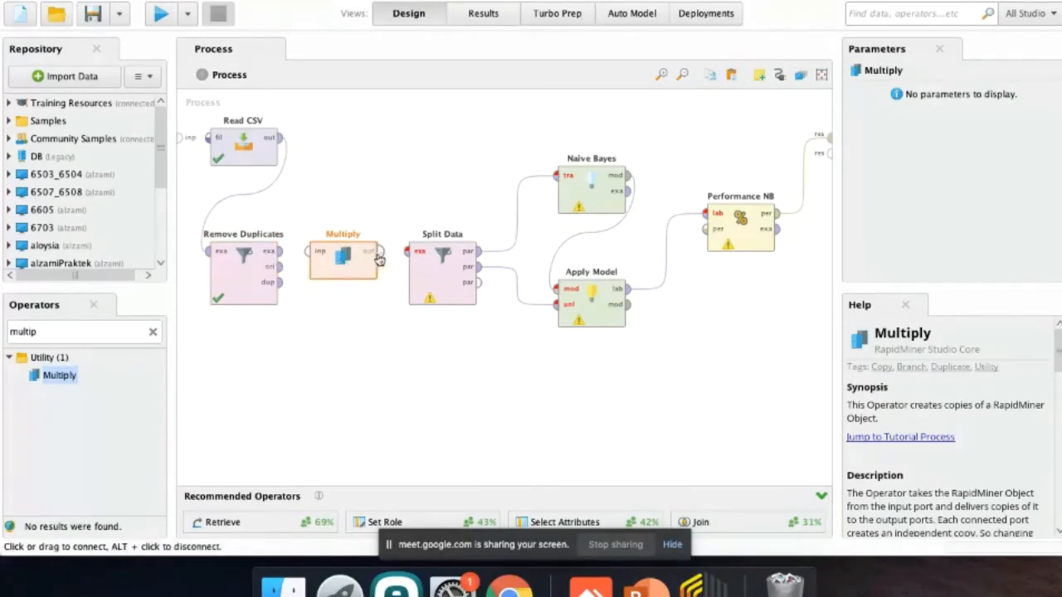
left_click(403, 254)
left_click_drag(282, 252, 305, 252)
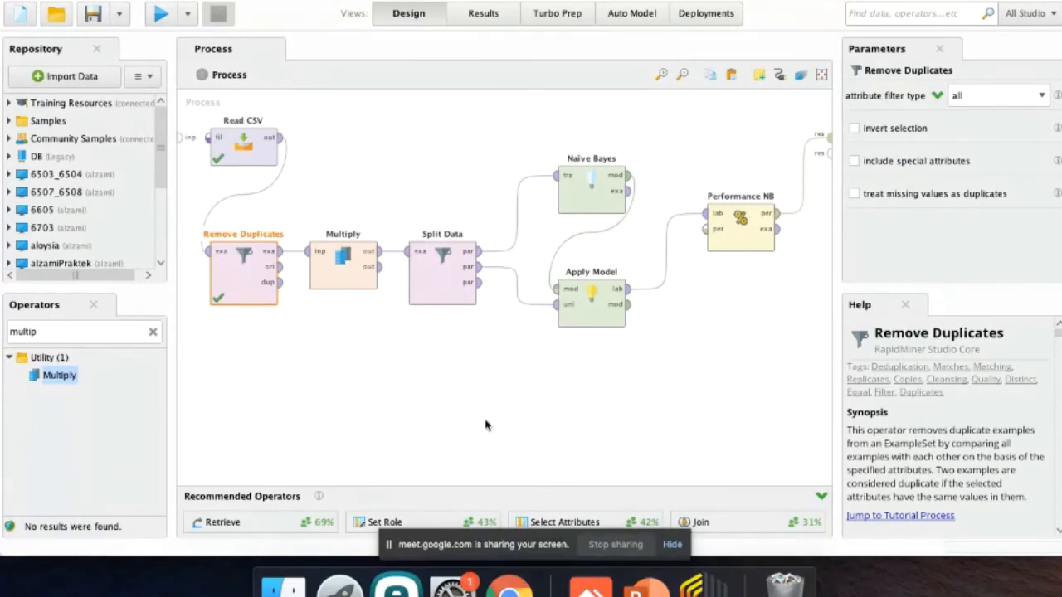
Duplicate the Split Data, Naive Bayes, Apply Model and Performance NB chain below the original and feed it from Multiply's second output.
left_click(442, 294)
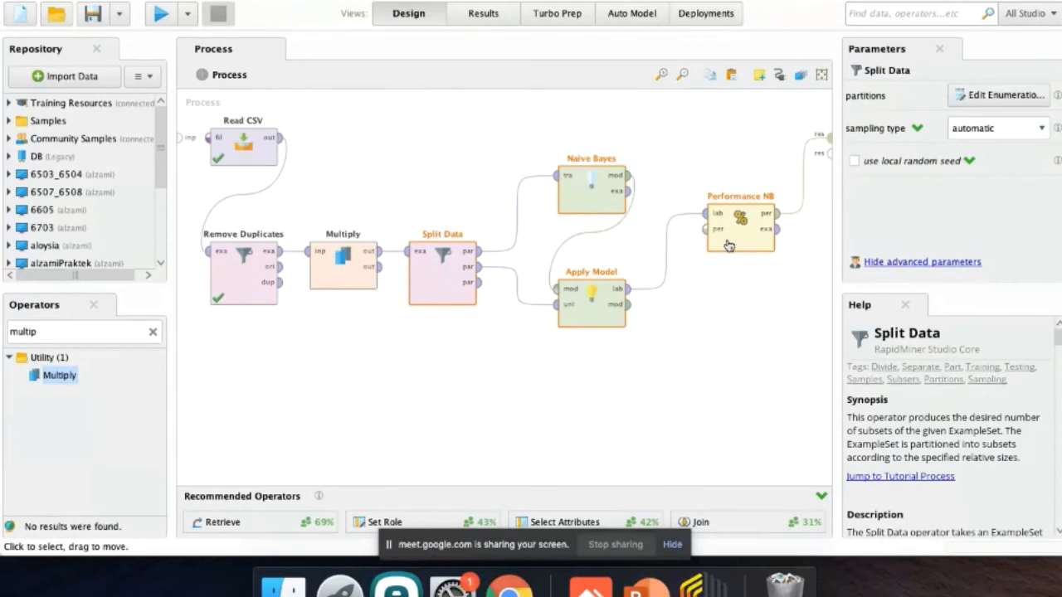
key("ctrl+v")
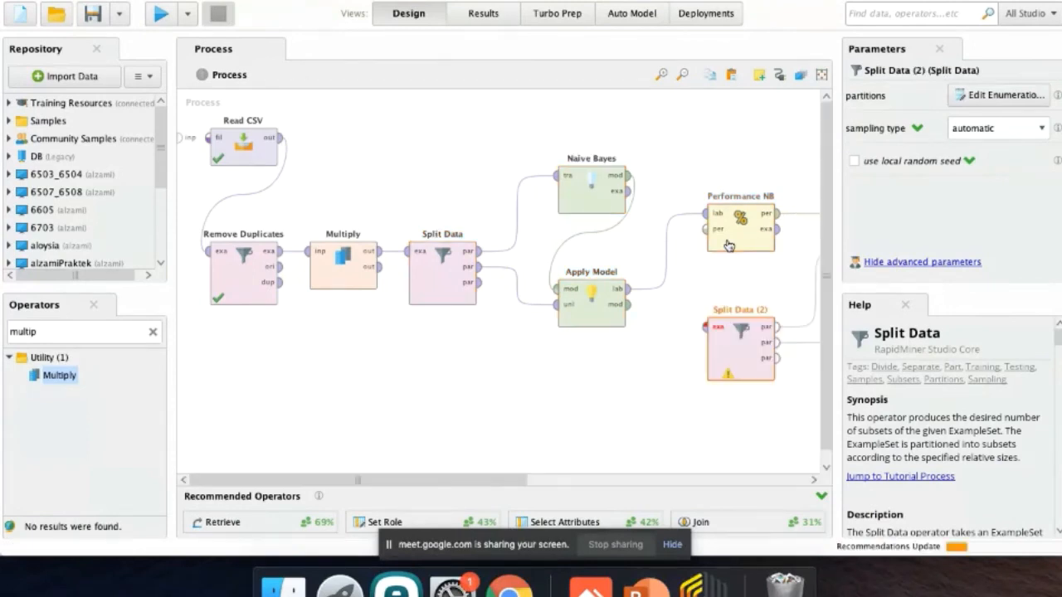
left_click_drag(733, 333, 437, 444)
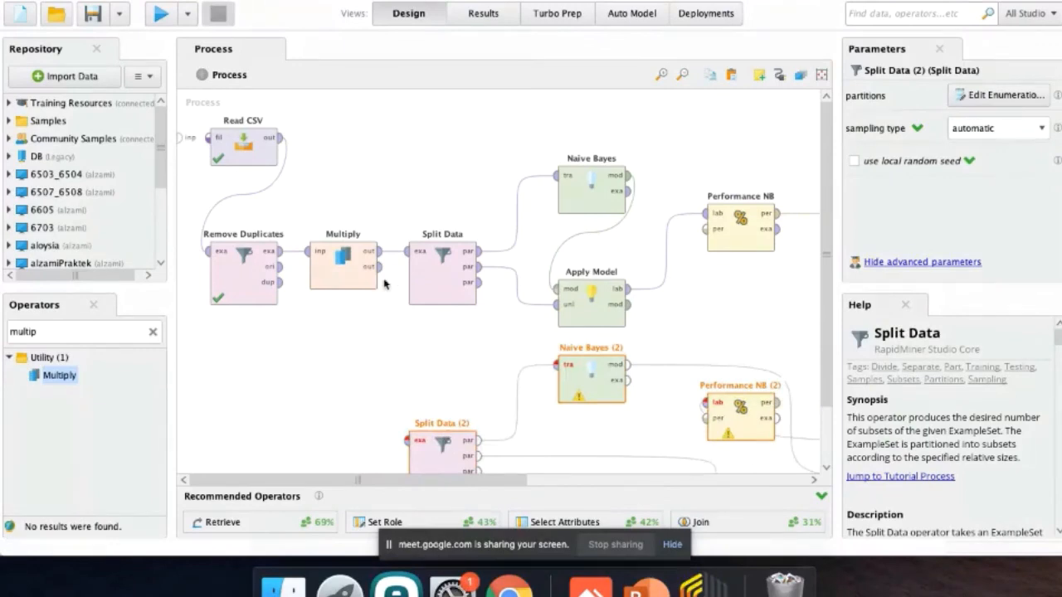
left_click(379, 266)
left_click(407, 441)
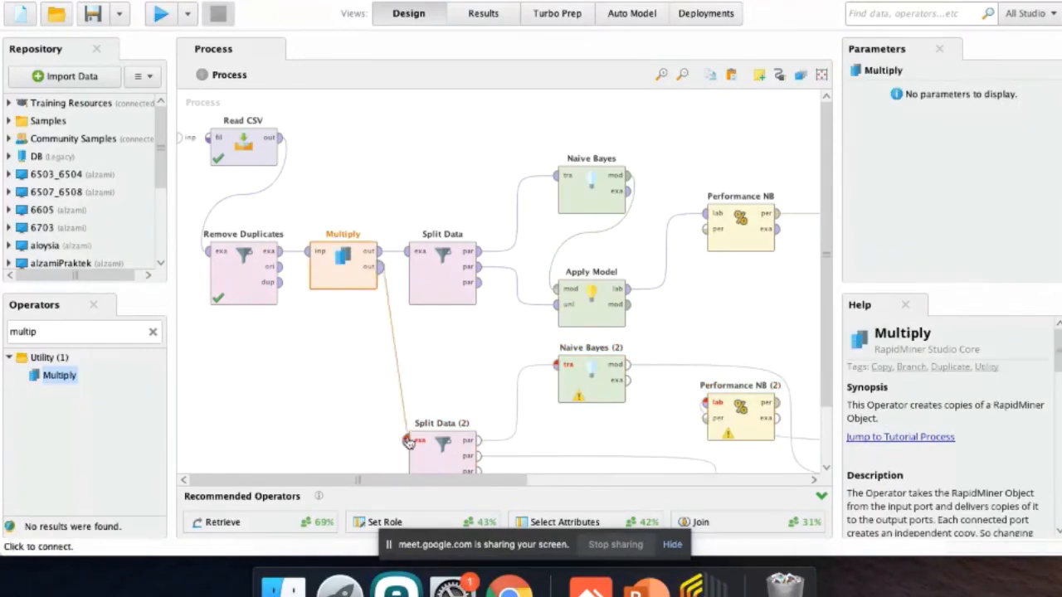
Replace the duplicated Naive Bayes operator in the lower branch with a Decision Tree operator.
left_click(577, 402)
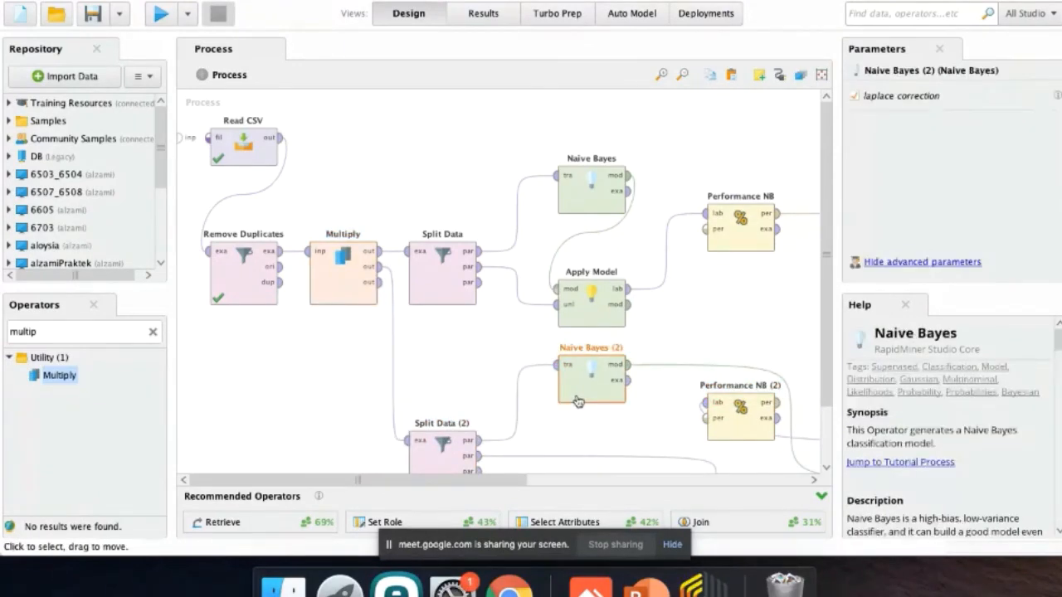
key("Delete")
left_click(79, 331)
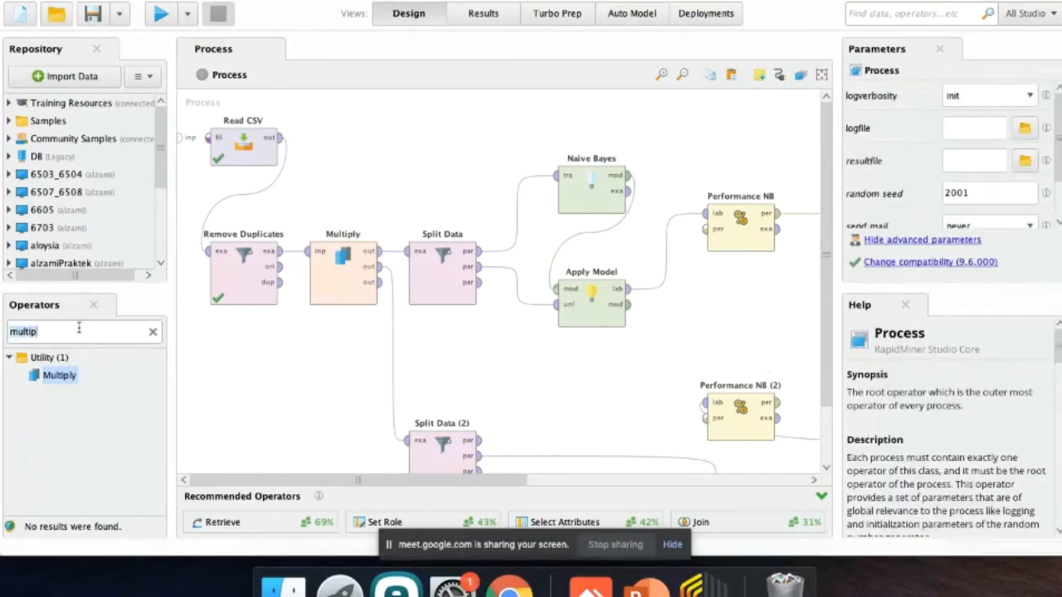
type("decision")
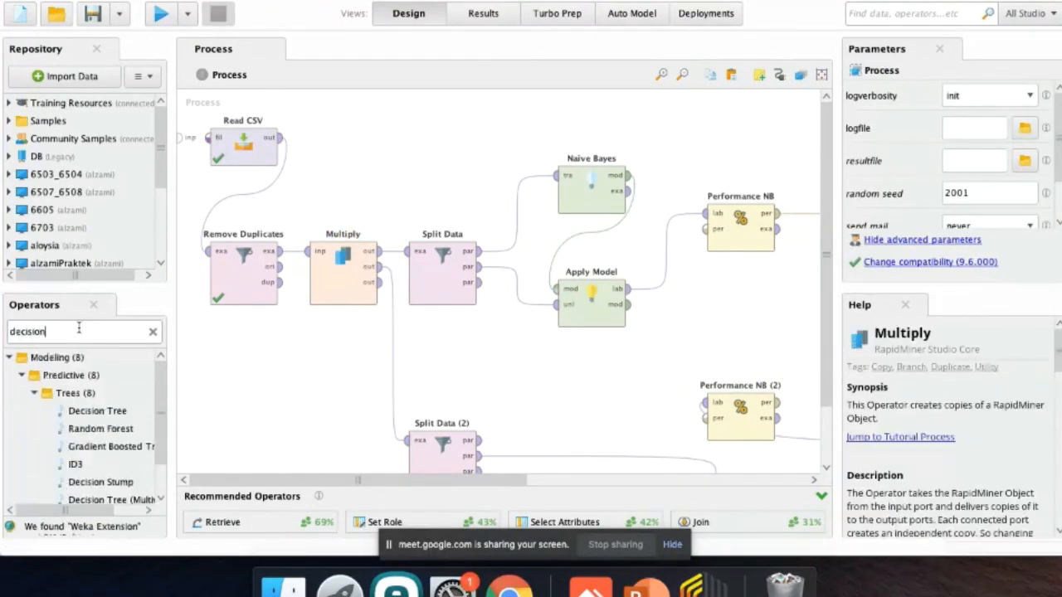
left_click_drag(98, 409, 588, 390)
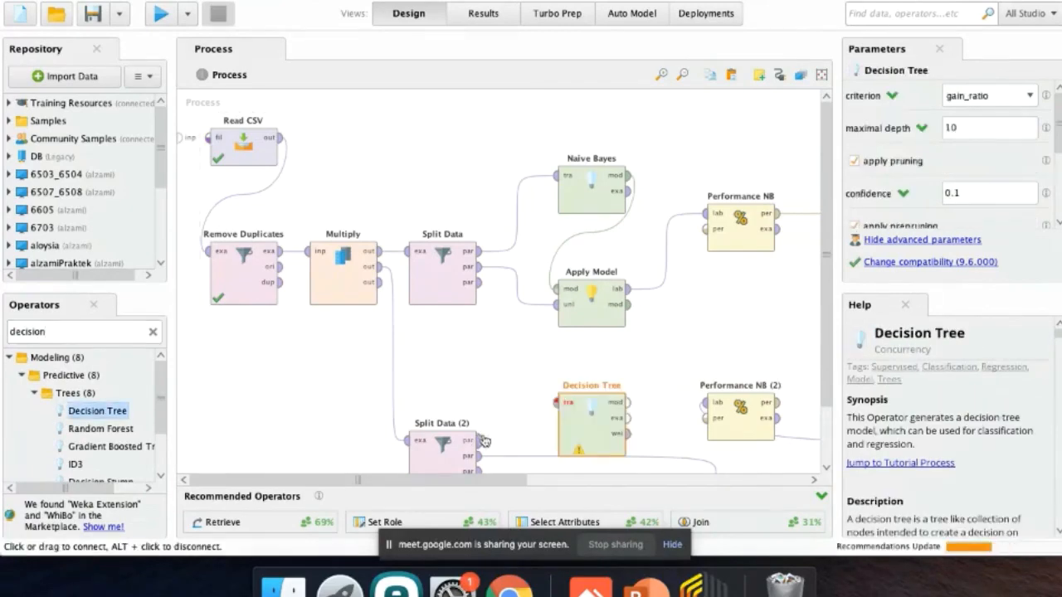
Connect Split Data (2) to Decision Tree, move Apply Model (2) beneath it, and link the tree's model output to Apply Model (2).
left_click(479, 441)
left_click(556, 378)
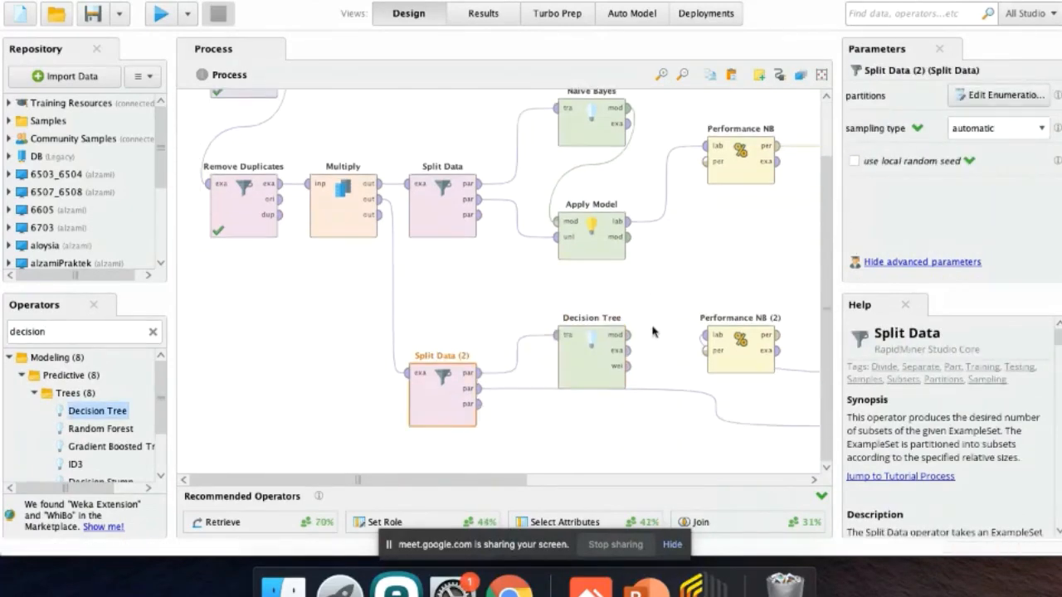
left_click_drag(502, 479, 688, 480)
left_click_drag(646, 430, 243, 457)
left_click(471, 335)
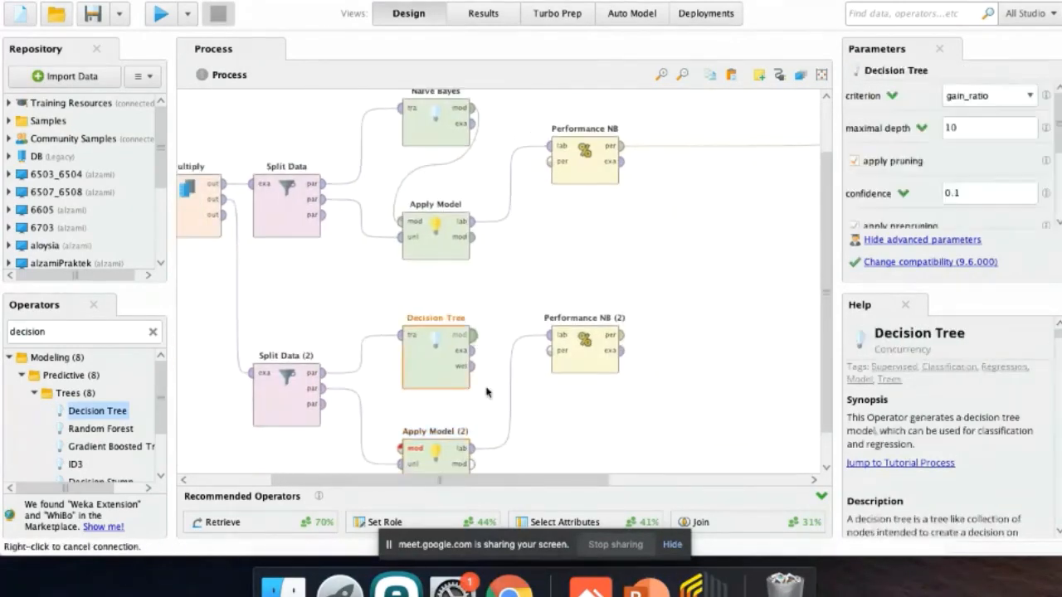
left_click(411, 447)
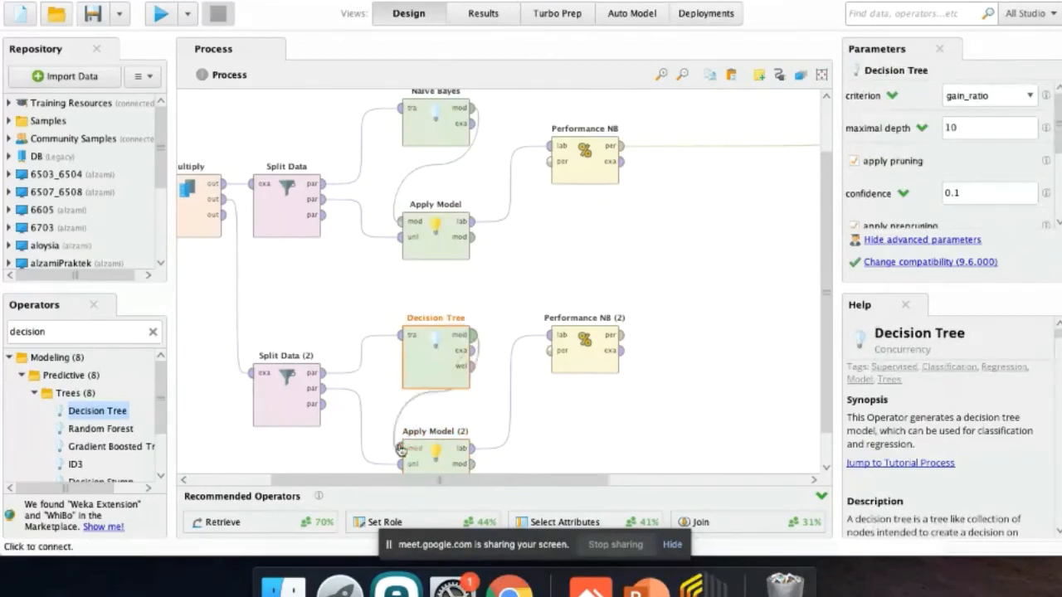
Rename the lower branch's performance operator as Performance DT and connect its performance output to the second process result port.
left_click(599, 335)
right_click(599, 336)
left_click(628, 354)
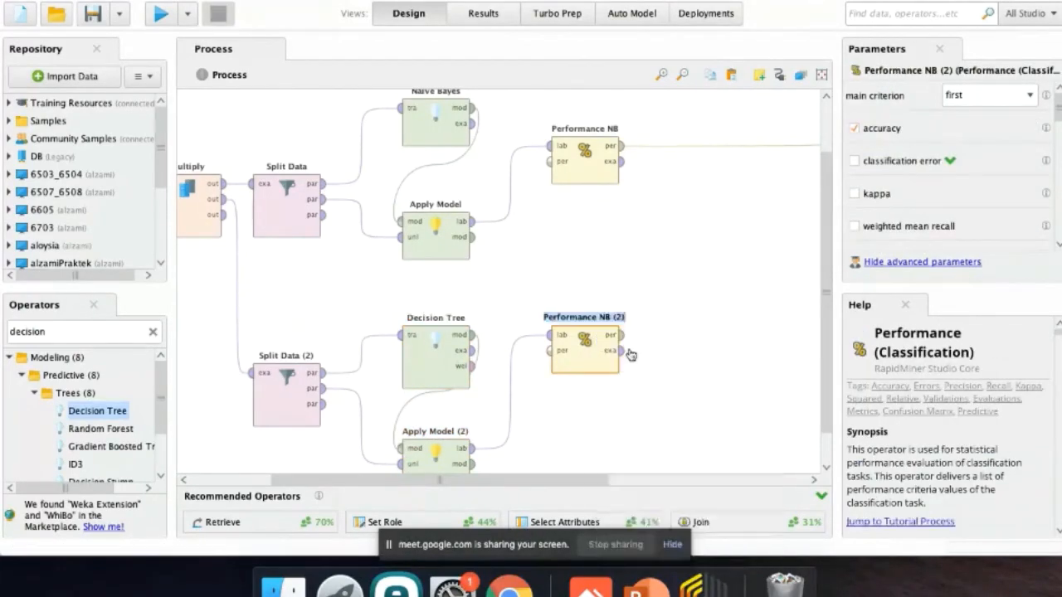
left_click(616, 318)
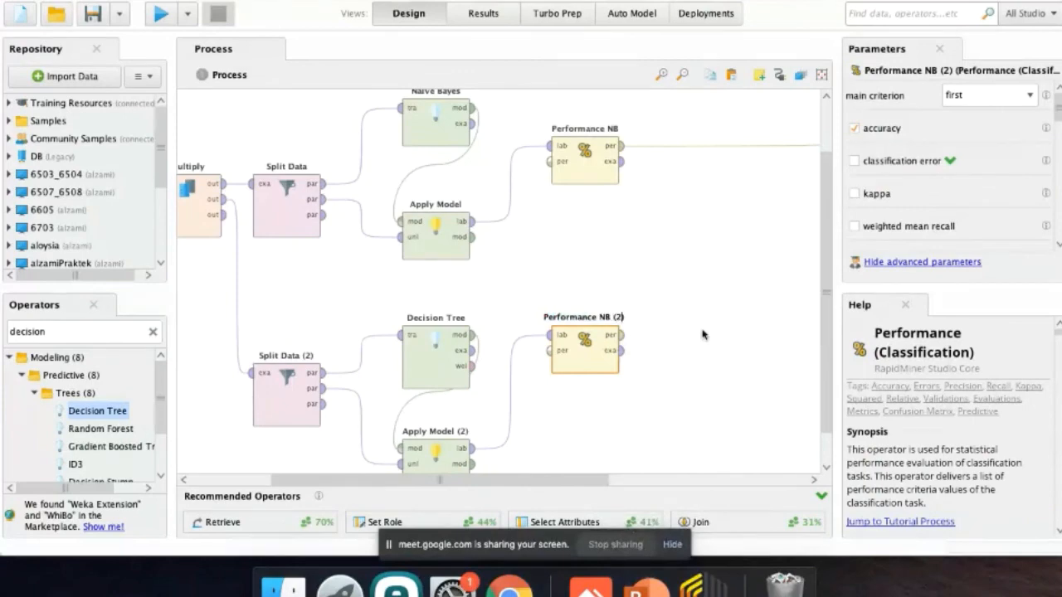
key("BackSpace")
key("BackSpace")
key("BackSpace")
key("BackSpace")
key("BackSpace")
key("BackSpace")
type("DRT")
key("BackSpace")
key("BackSpace")
type("T")
key("Return")
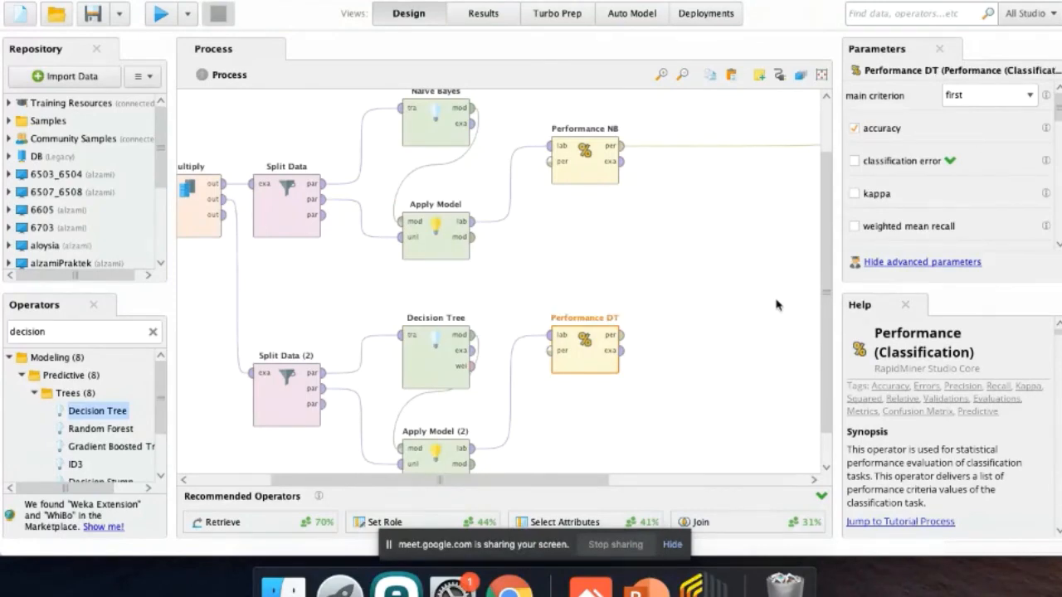
left_click(626, 340)
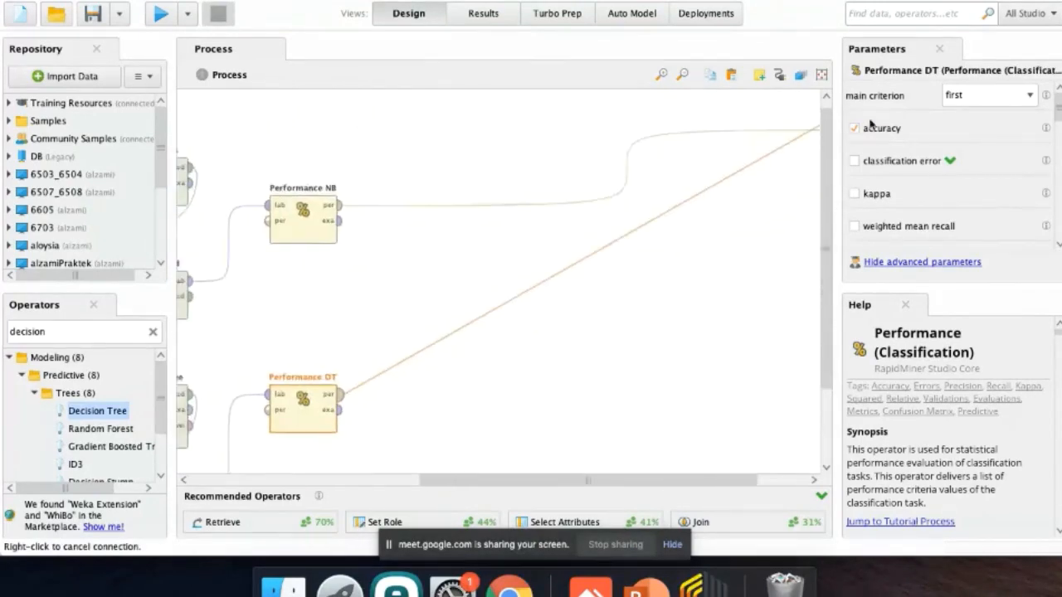
left_click(817, 144)
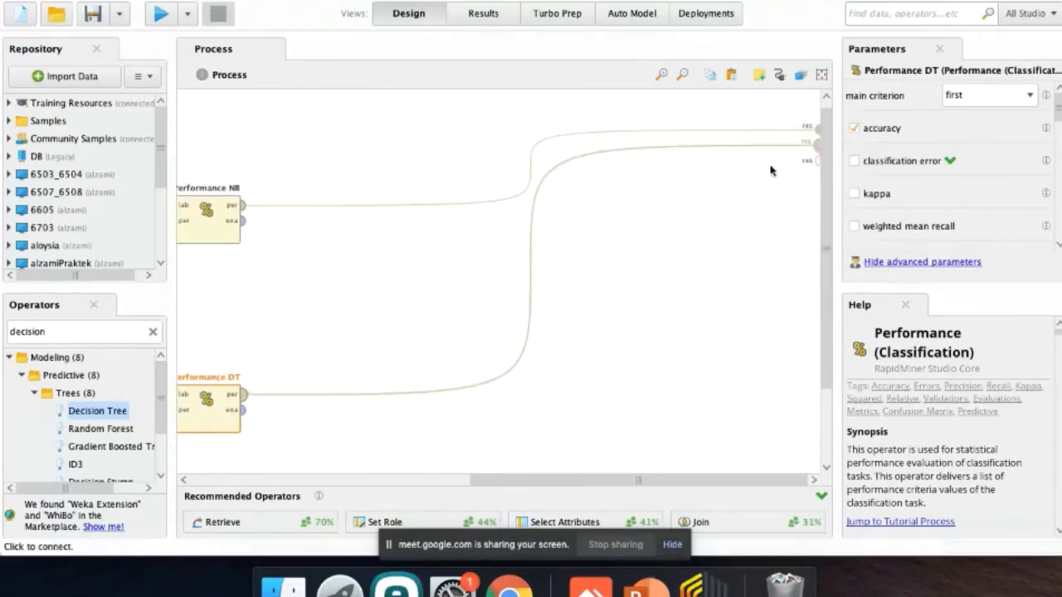
Auto-arrange all operators in the process layout.
scroll(505, 374, "left", 10)
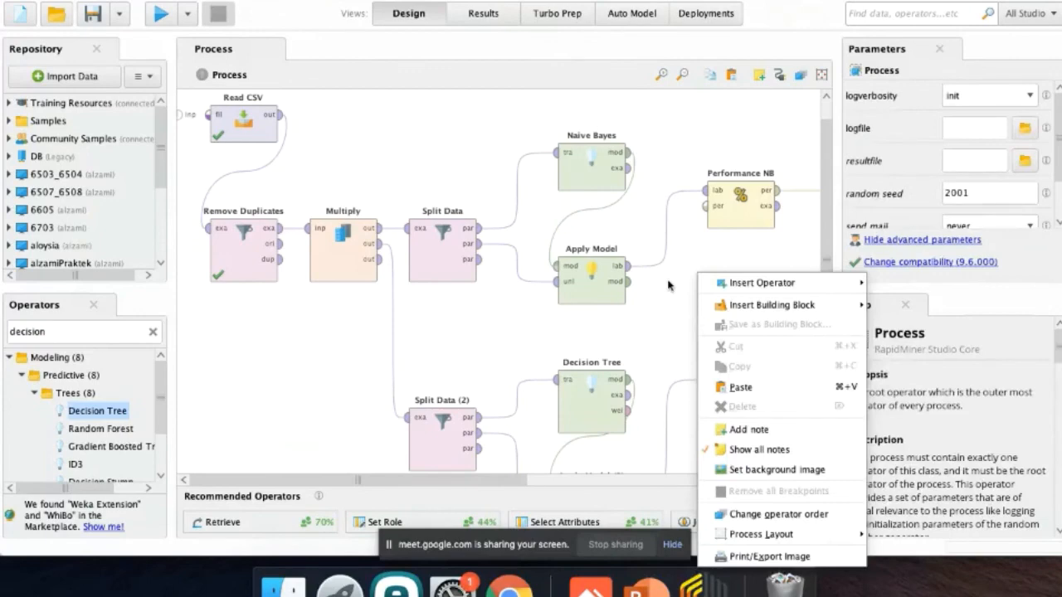
right_click(670, 282)
right_click(671, 275)
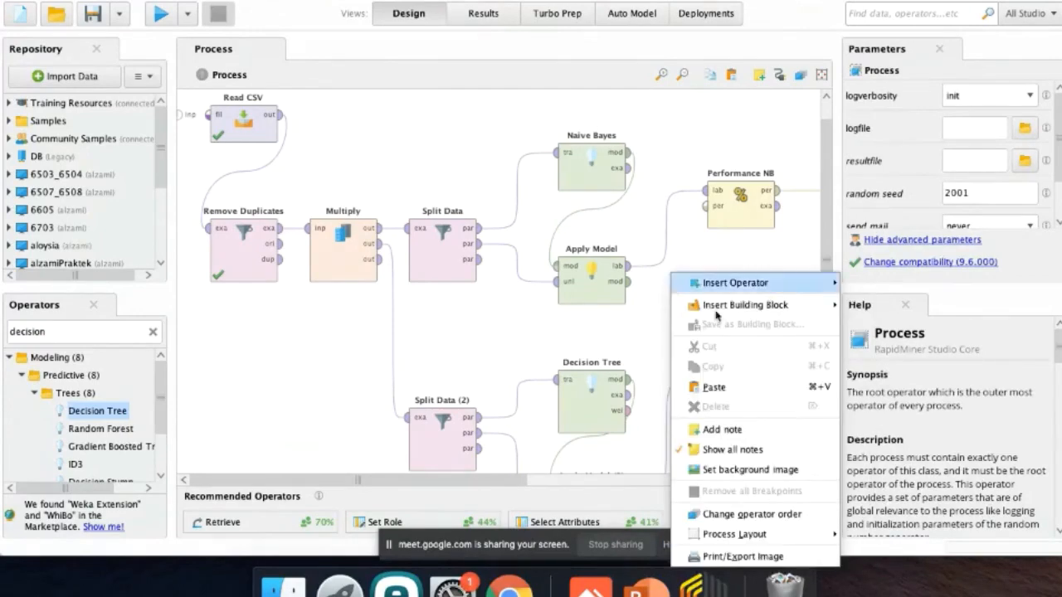
mouse_move(751, 533)
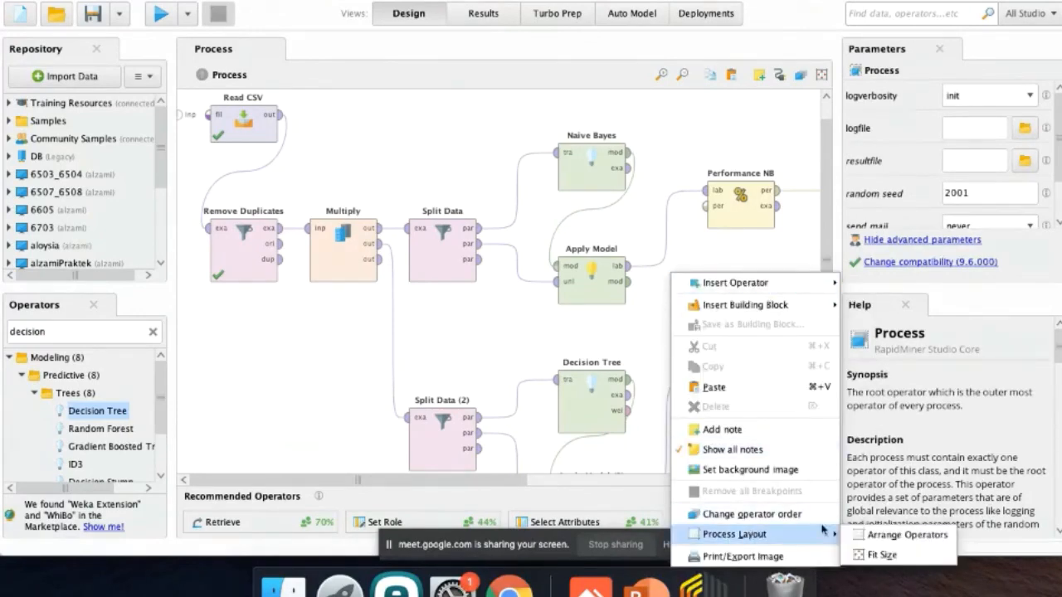
left_click(869, 539)
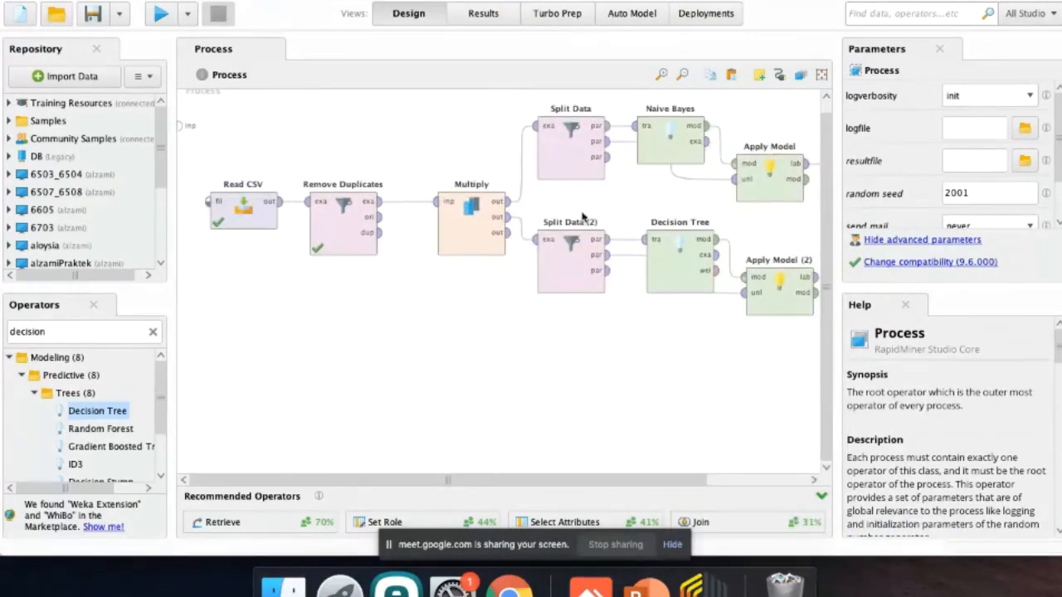
scroll(622, 409, "right", 5)
scroll(622, 409, "up", 1)
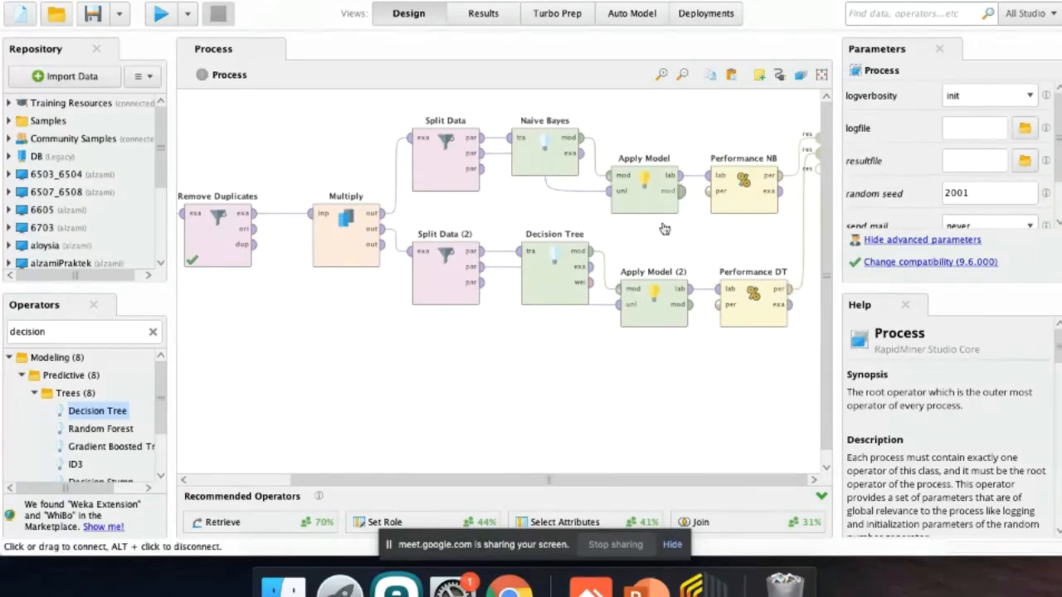
Set the Decision Tree's criterion to information_gain and disable both apply pruning and apply prepruning.
left_click(536, 273)
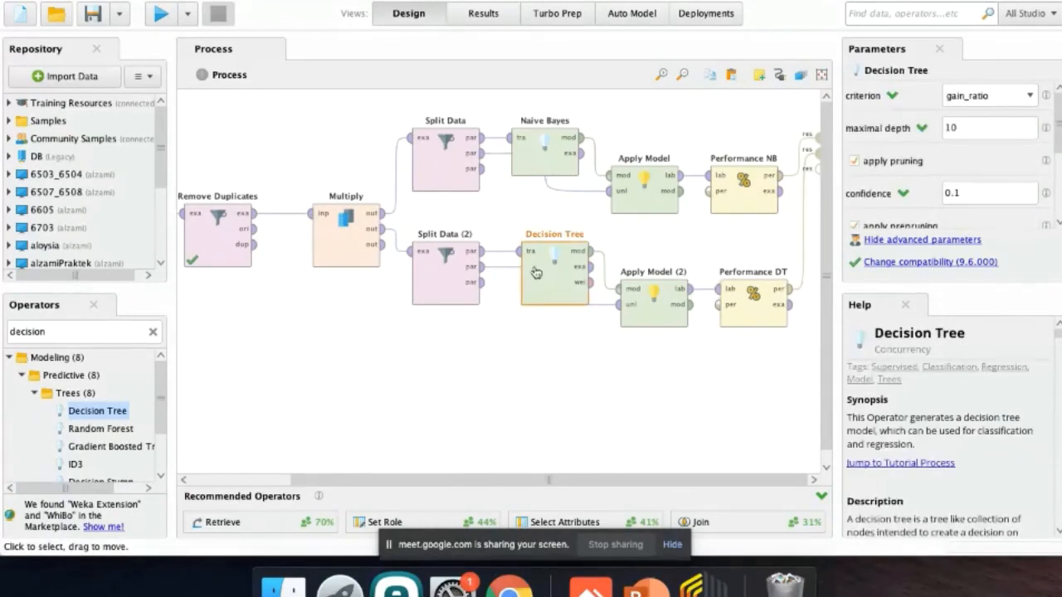
left_click(987, 96)
left_click(966, 124)
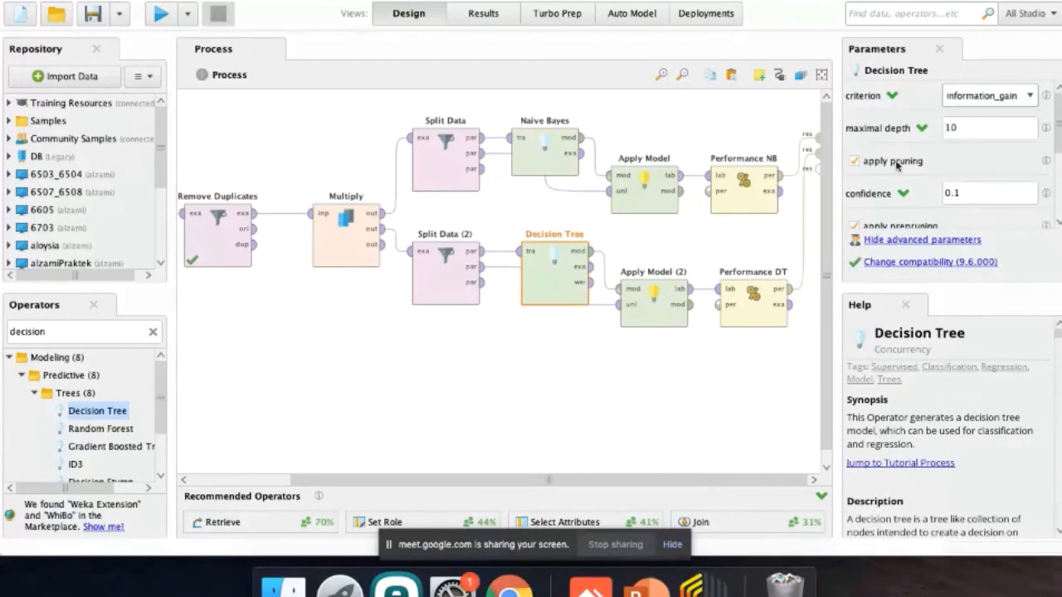
left_click(895, 163)
left_click(895, 194)
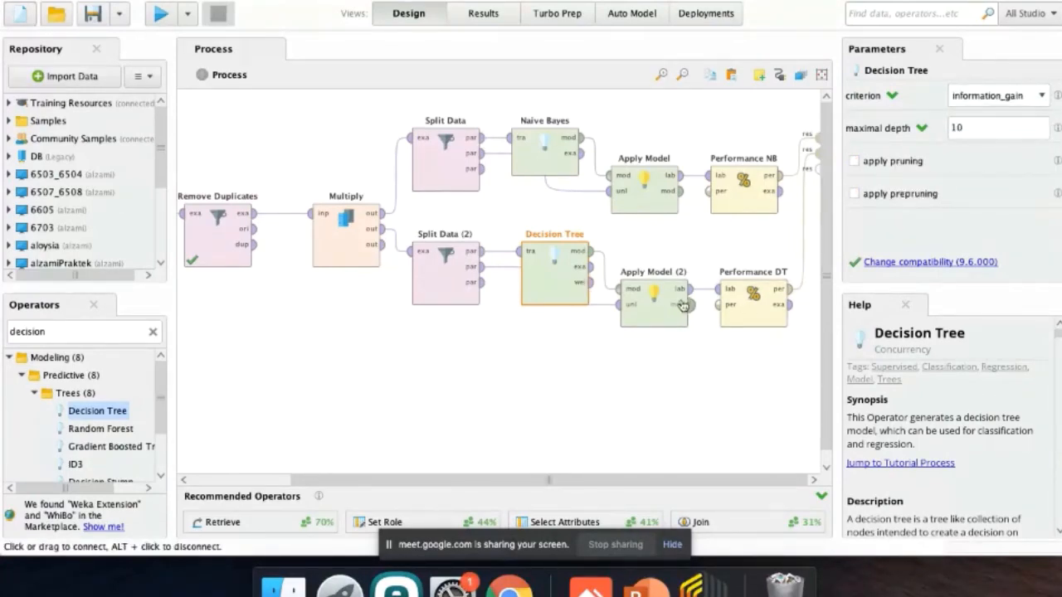
Check the Naive Bayes parameters, run the process, and compare the accuracy results of Performance DT and Performance NB.
left_click(544, 154)
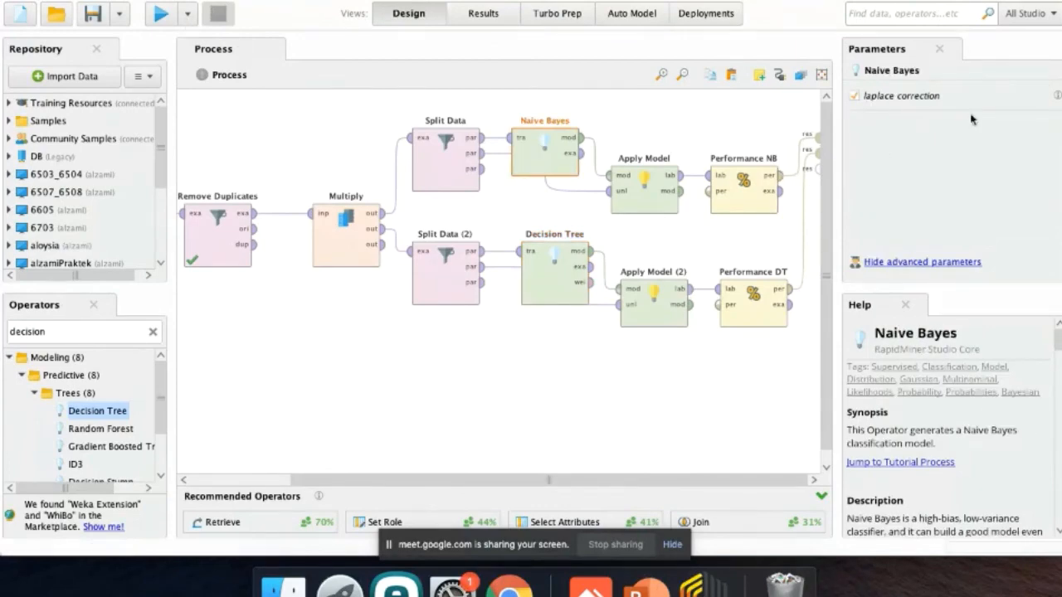
mouse_move(1058, 96)
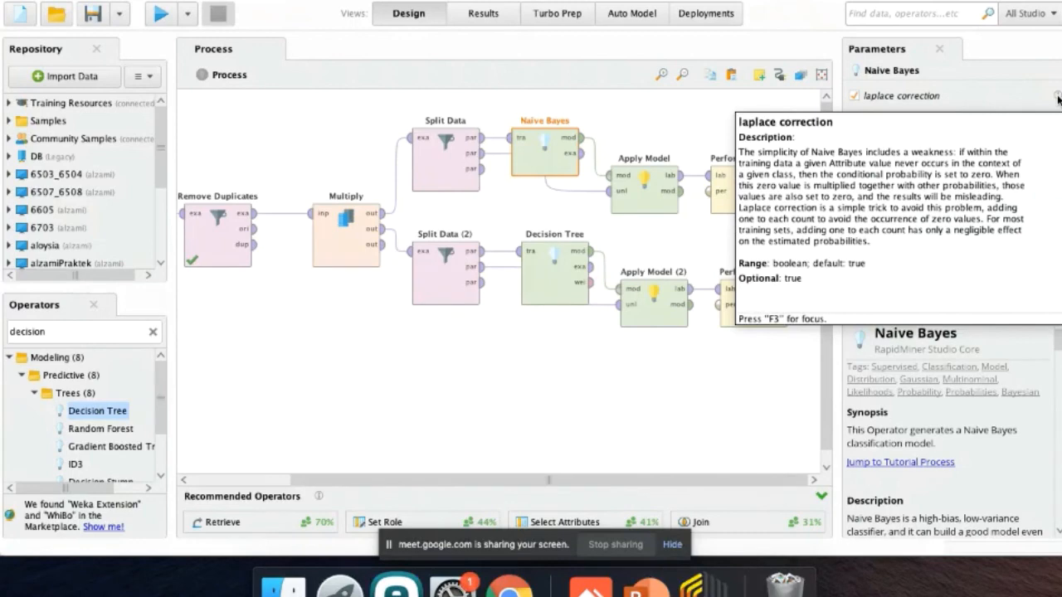
left_click(162, 20)
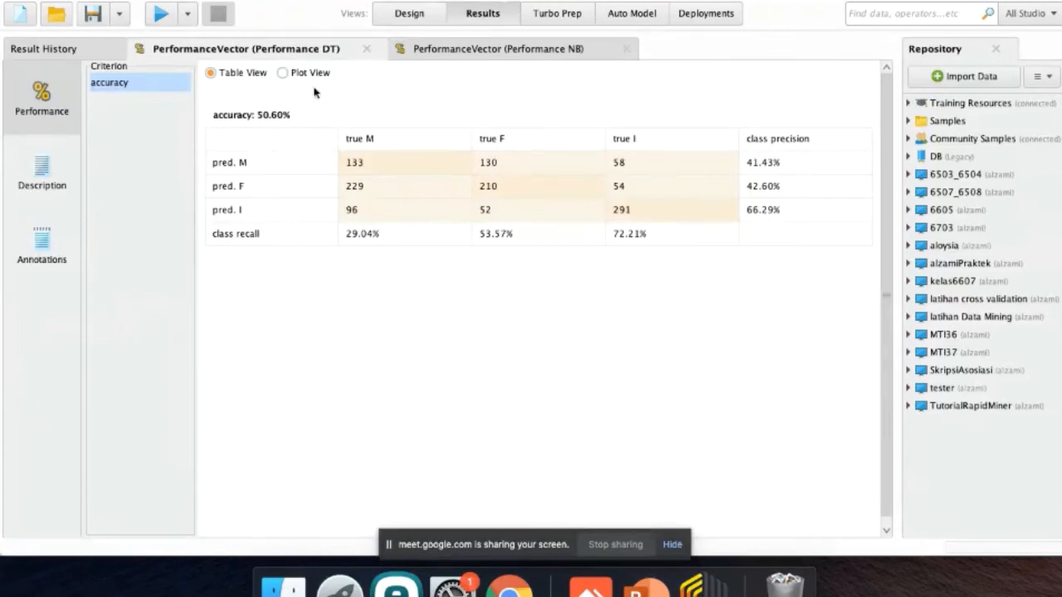
left_click(469, 52)
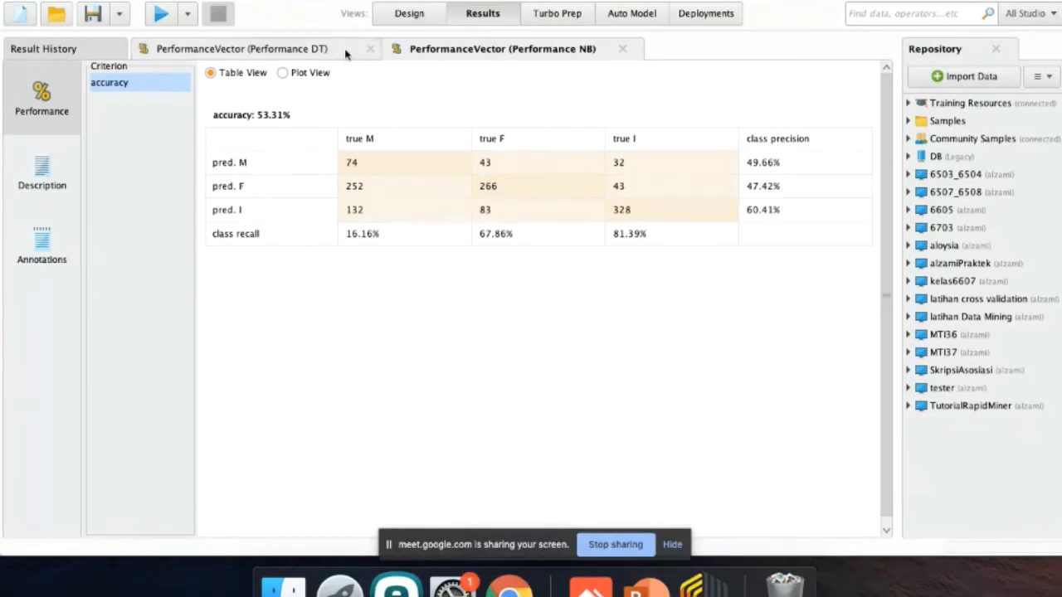
left_click(313, 50)
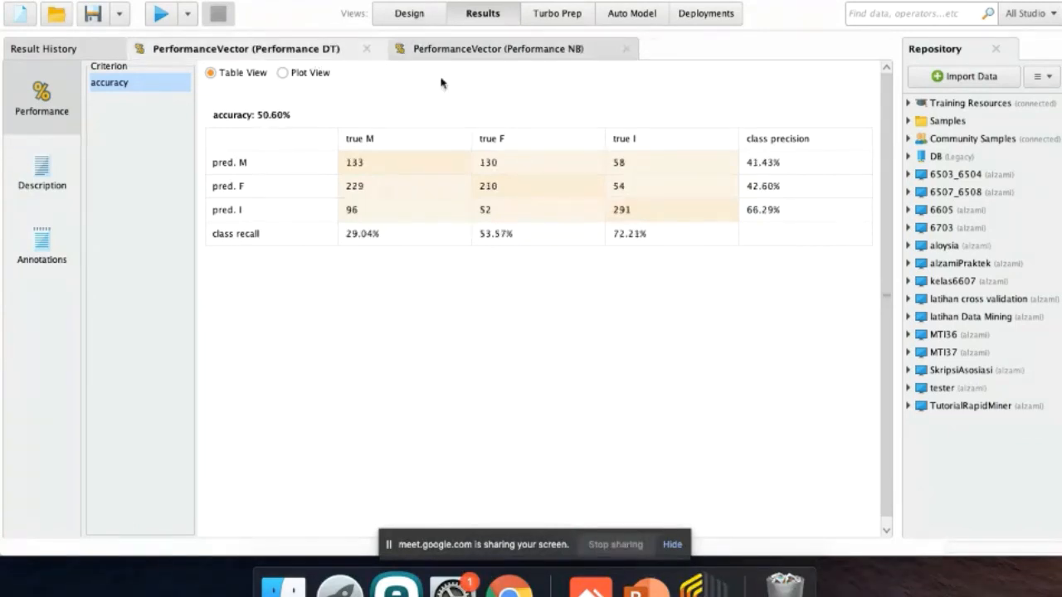
left_click(497, 50)
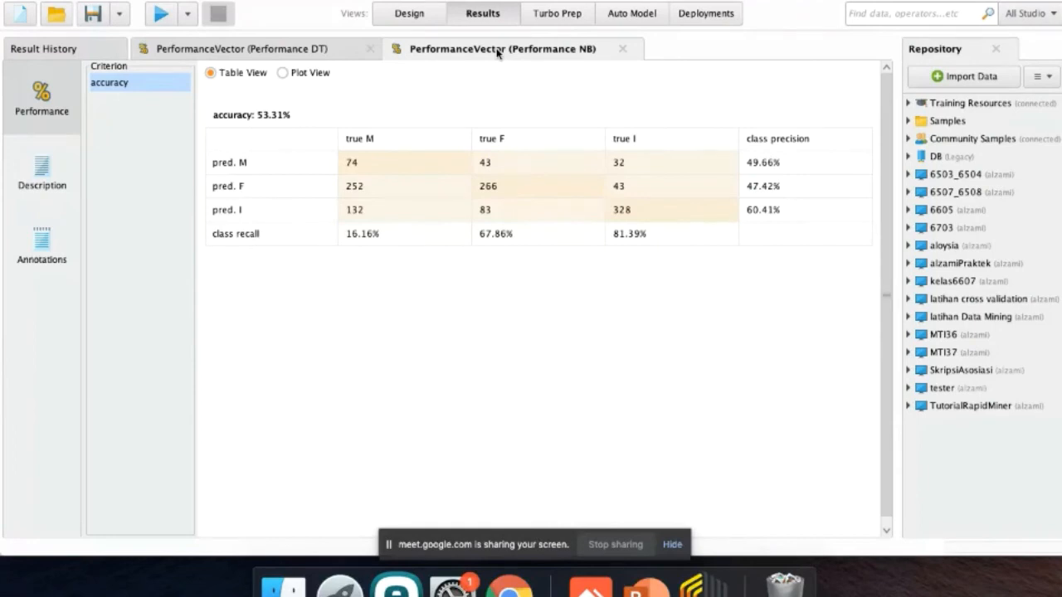
left_click(313, 50)
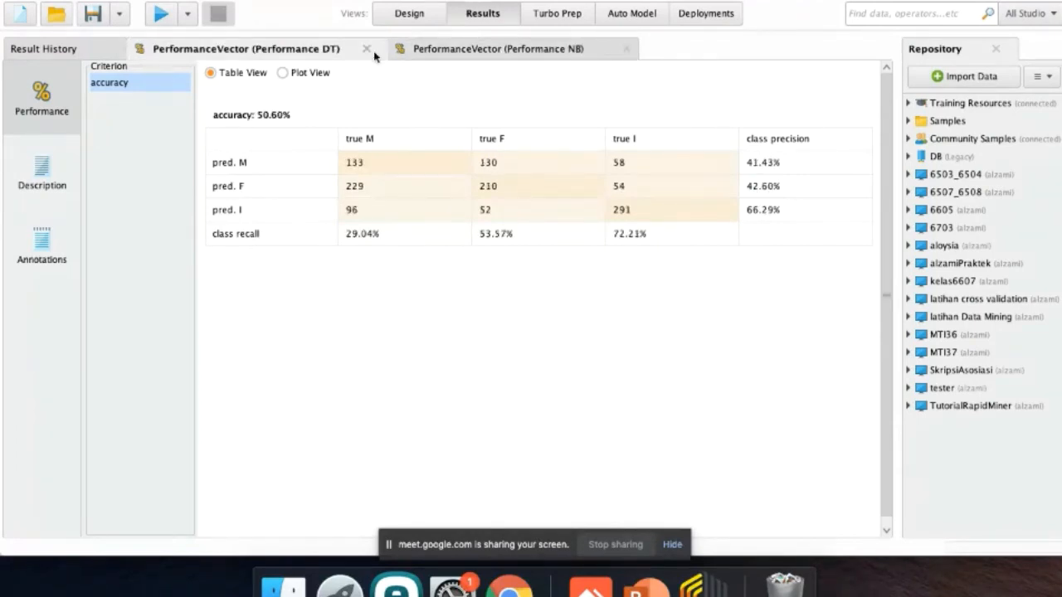
Return to the process design and enable weighted mean recall and weighted mean precision for Performance NB.
left_click(411, 17)
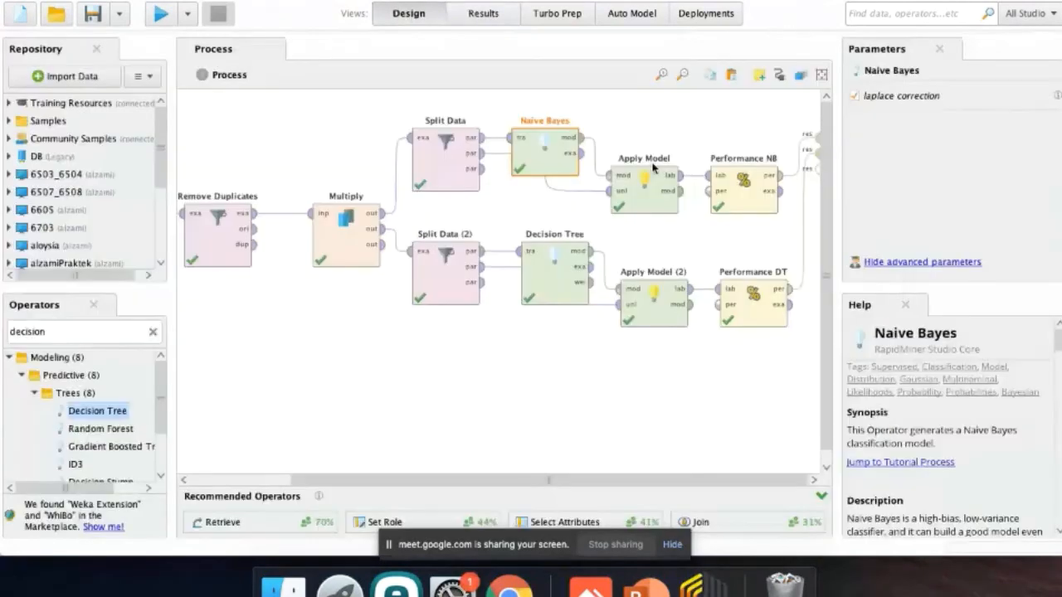
left_click(742, 184)
scroll(908, 203, "down", 5)
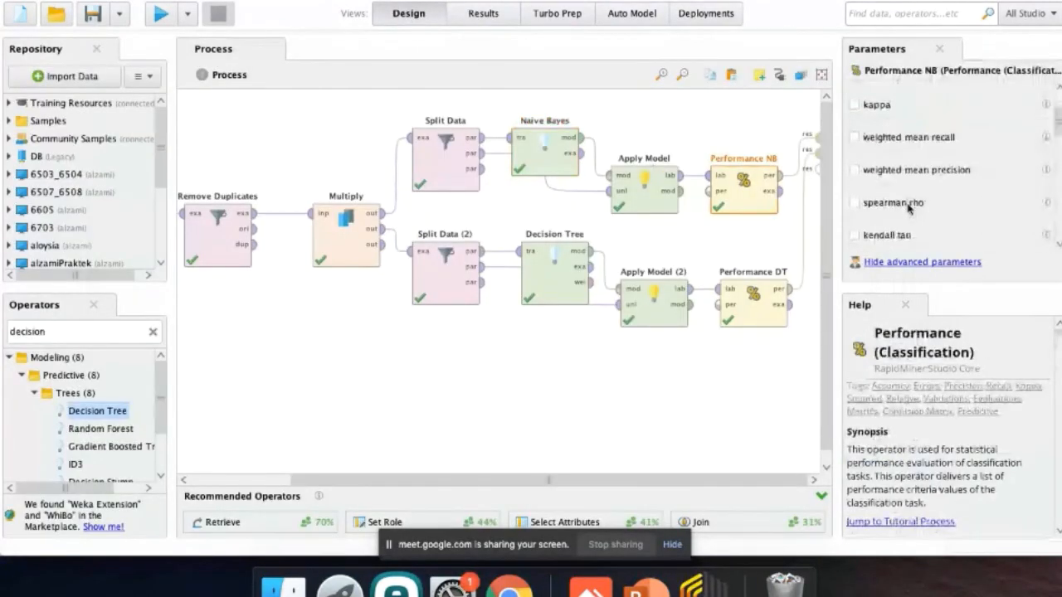
scroll(908, 207, "down", 8)
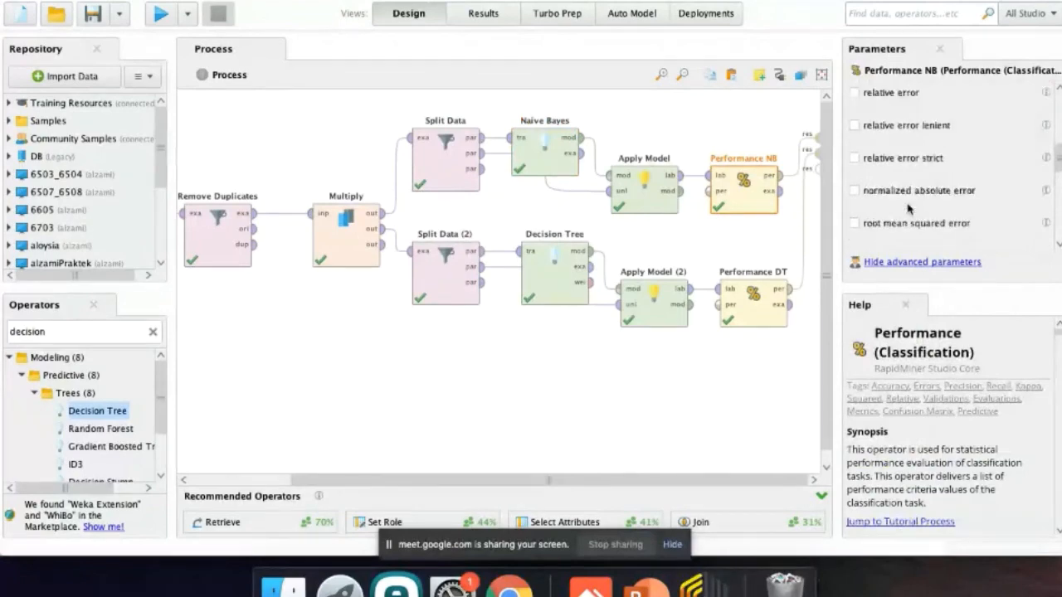
scroll(909, 209, "down", 6)
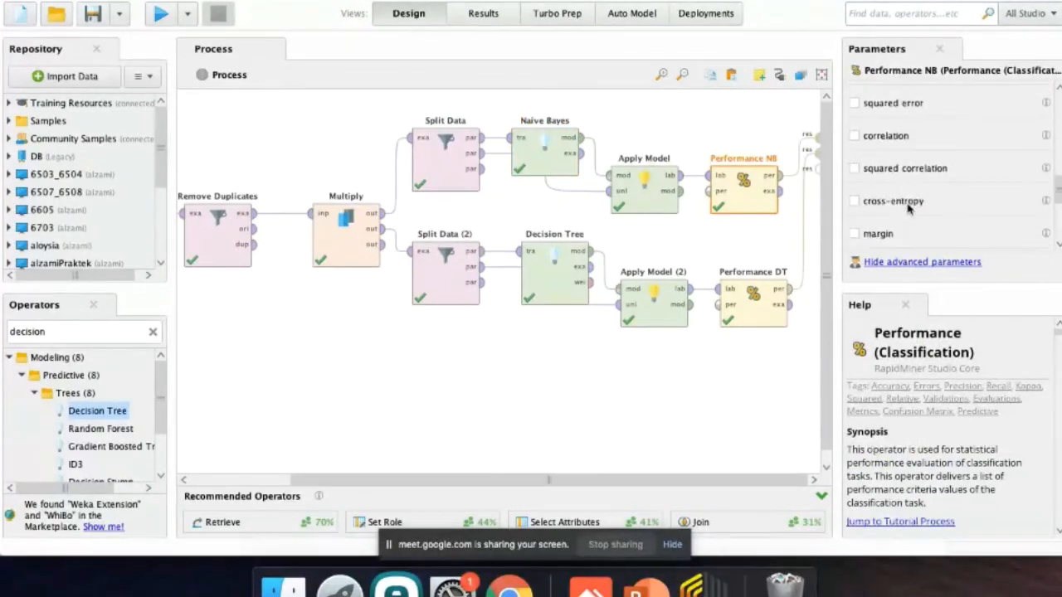
scroll(908, 209, "up", 15)
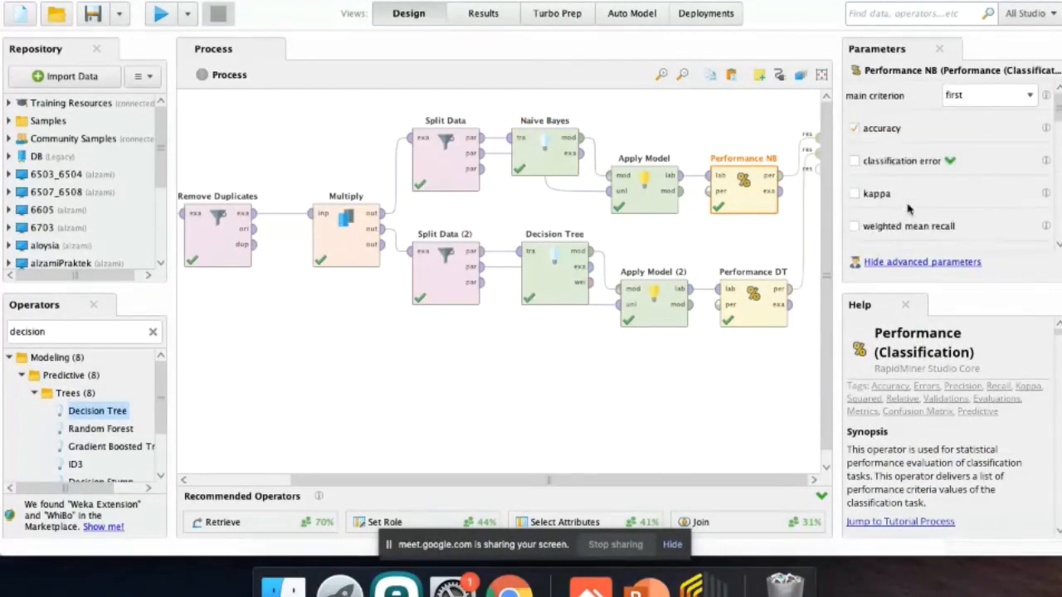
scroll(908, 209, "down", 1)
scroll(908, 209, "down", 1)
left_click(854, 189)
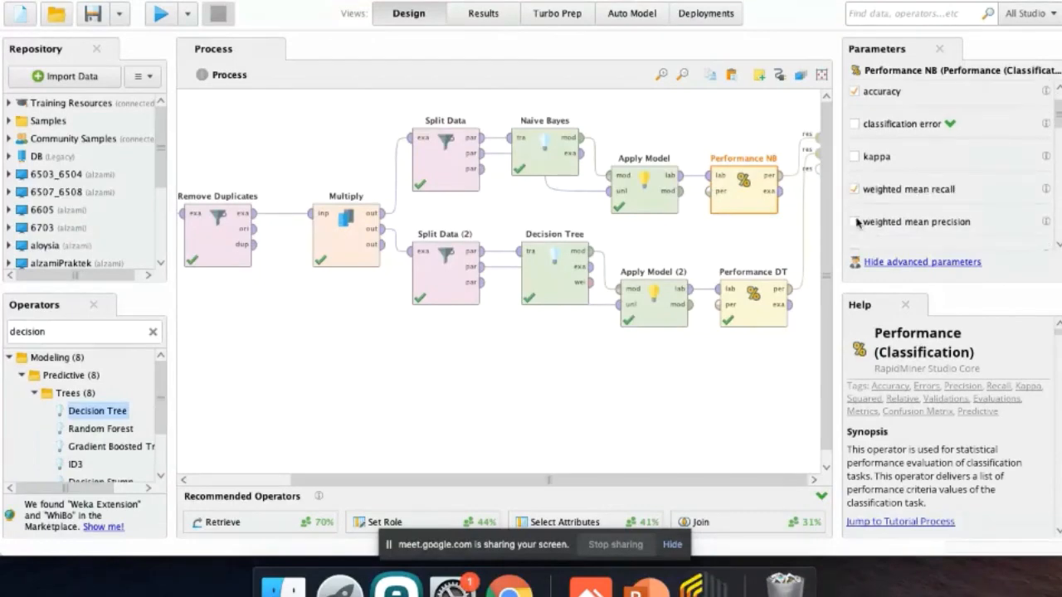
left_click(855, 222)
Enable weighted mean recall and weighted mean precision for Performance DT as well.
left_click(756, 317)
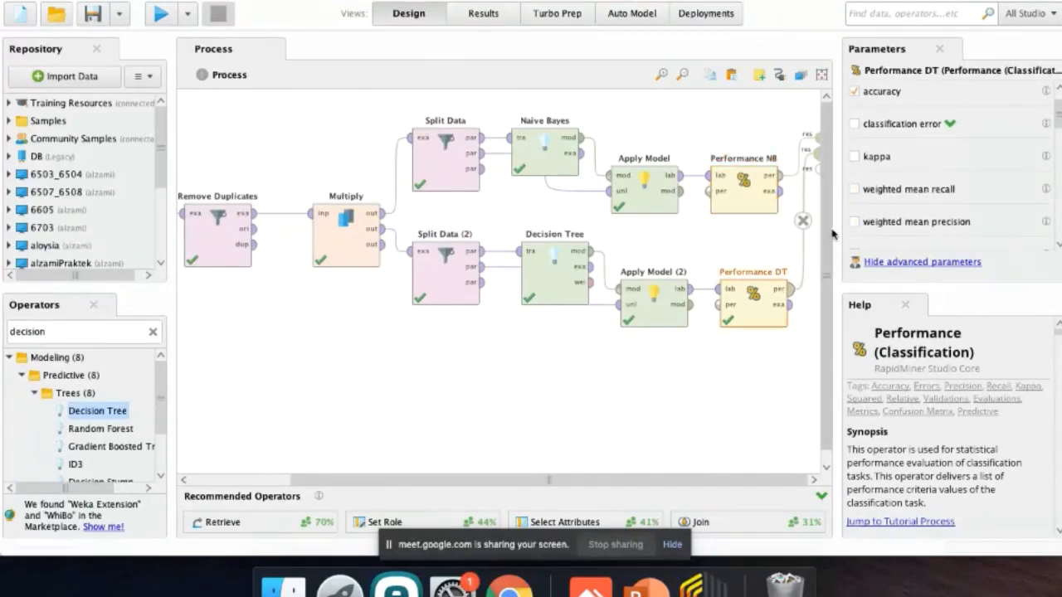
left_click(854, 189)
left_click(855, 222)
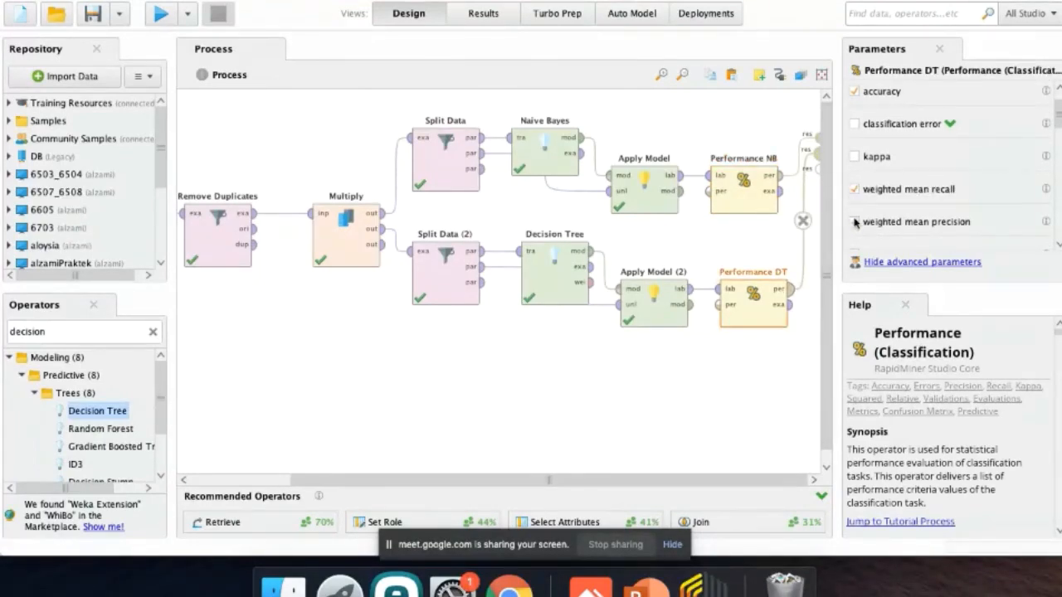
Rerun the process and compare weighted mean recall and weighted mean precision between the Performance DT and Performance NB results.
left_click(161, 15)
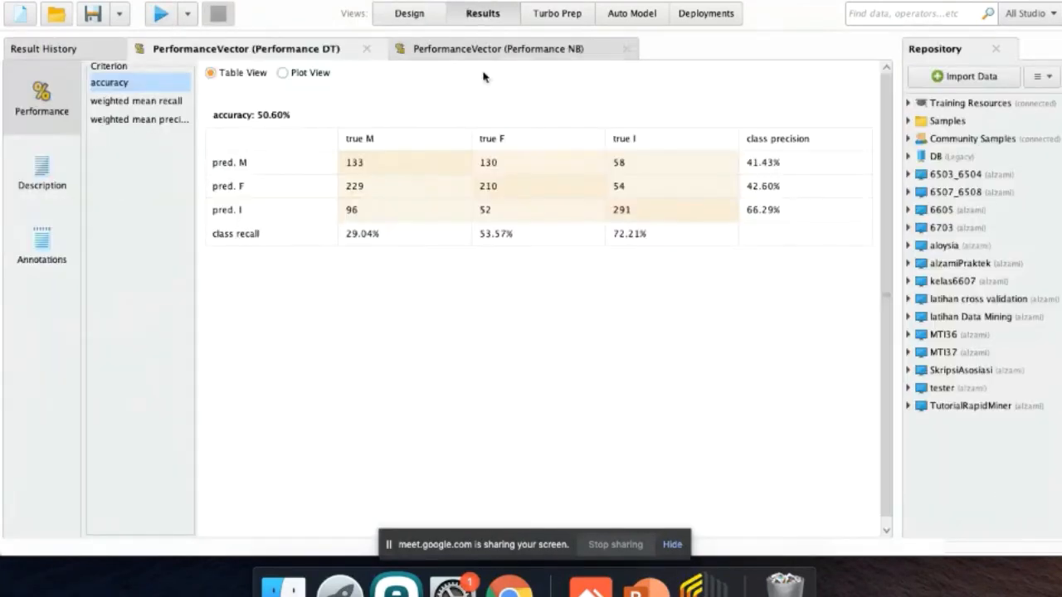
left_click(154, 103)
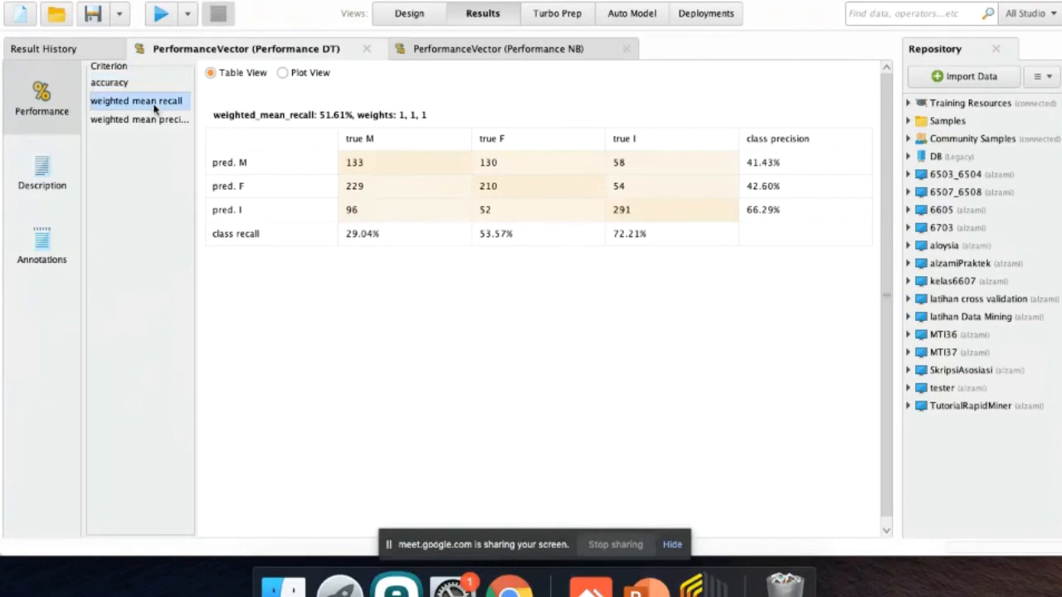
left_click(550, 50)
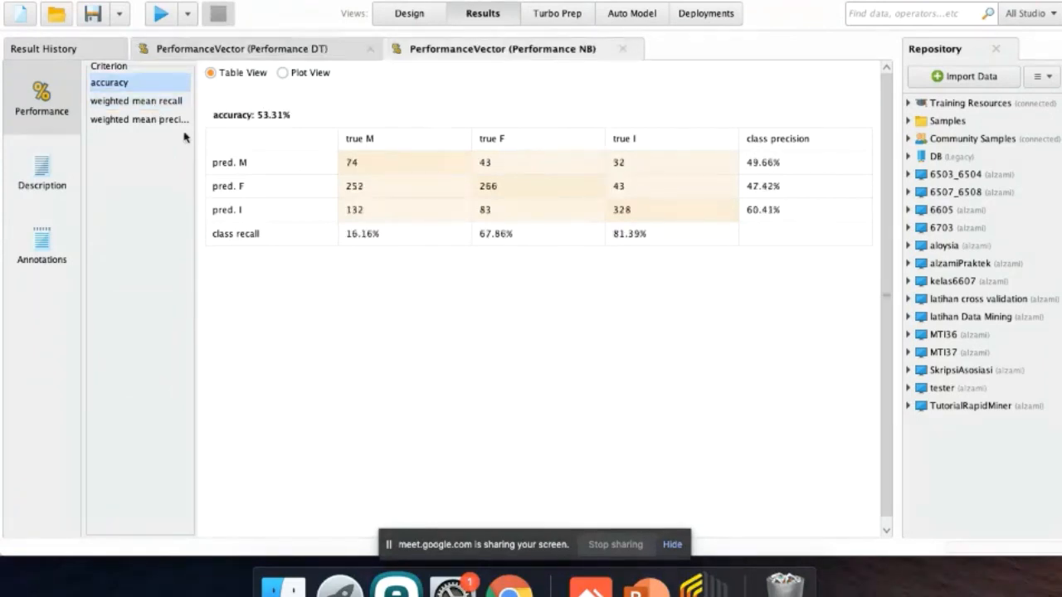
left_click(148, 101)
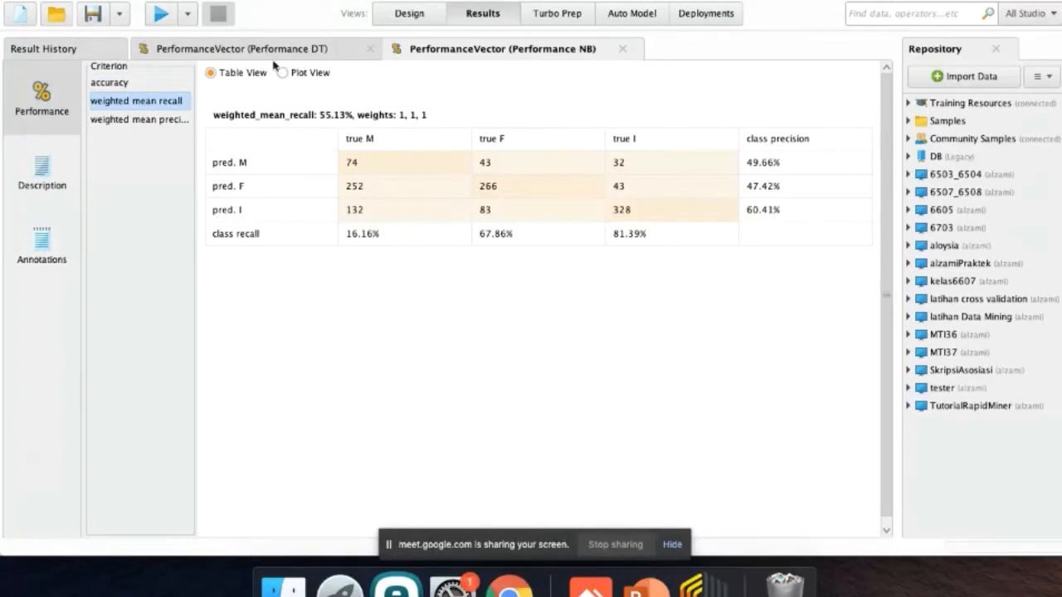
left_click(165, 123)
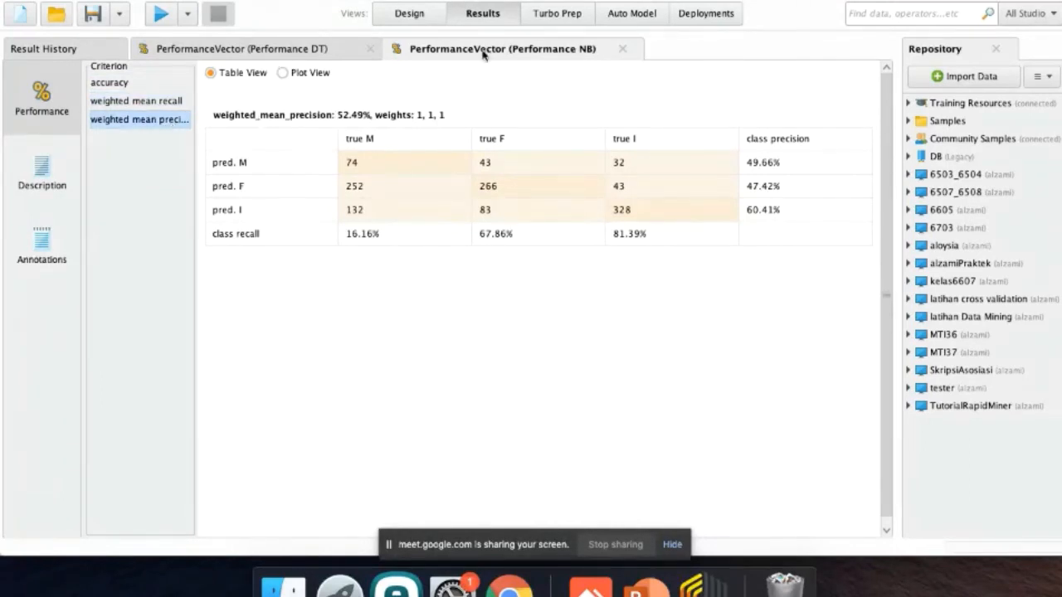
left_click(301, 46)
left_click(177, 118)
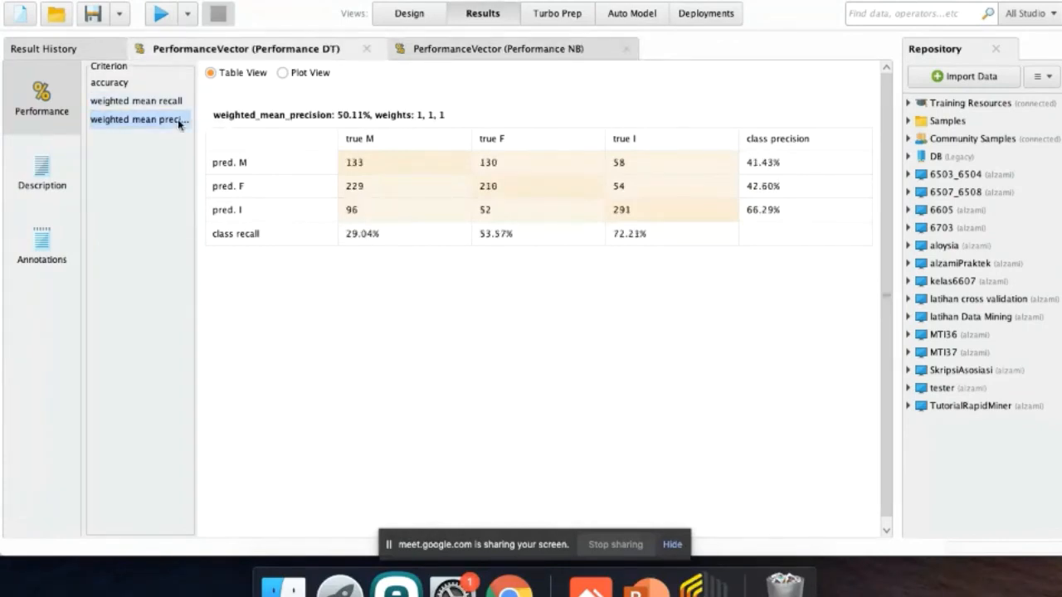
left_click(500, 51)
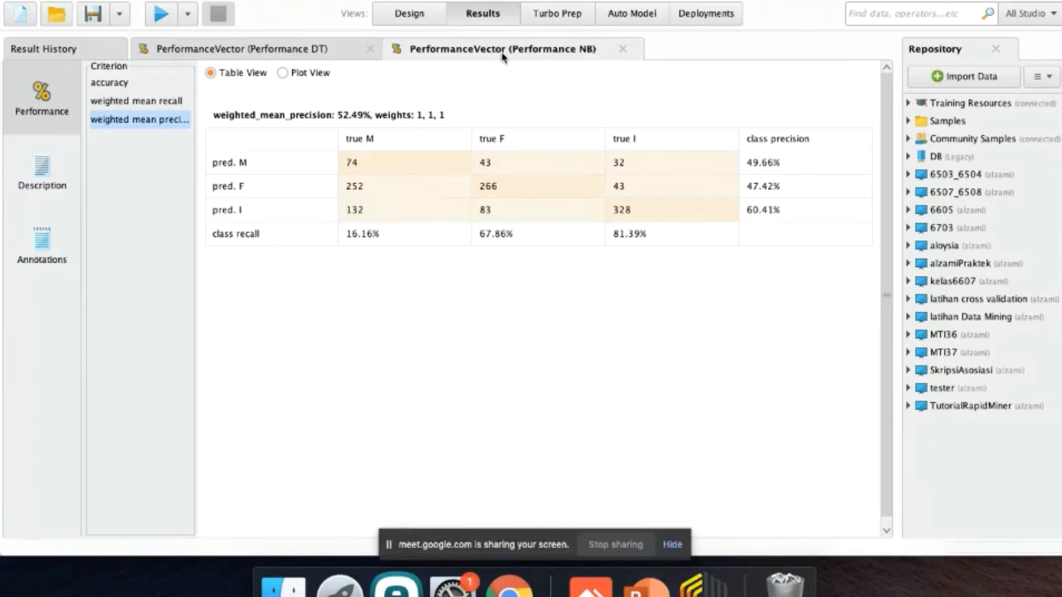
Return to the process design and examine the Naive Bayes parameters and the Decision Tree's available criterion options.
left_click(407, 17)
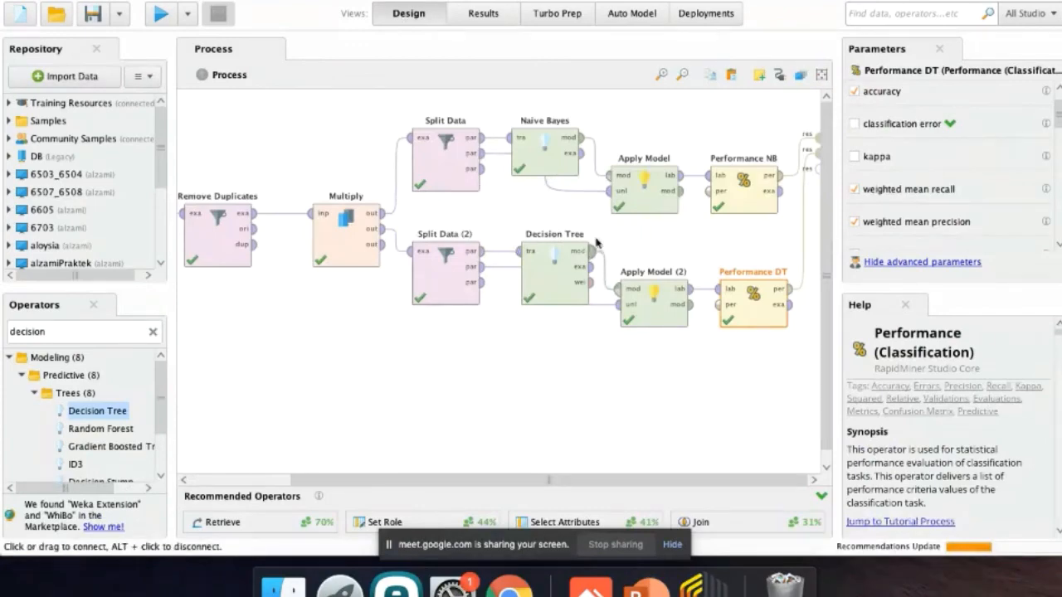
scroll(582, 328, "left", 1)
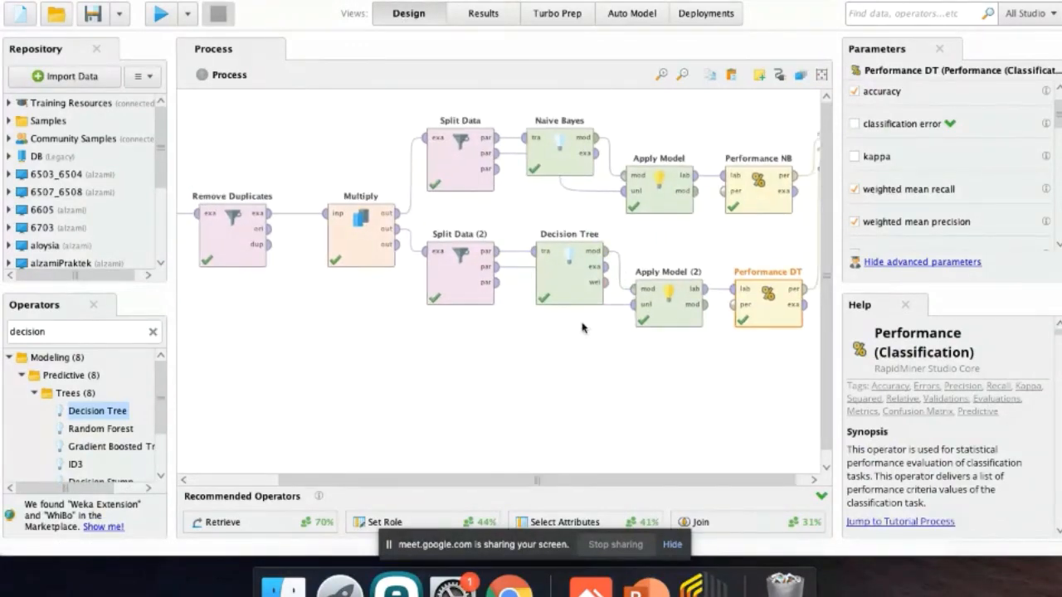
left_click(568, 162)
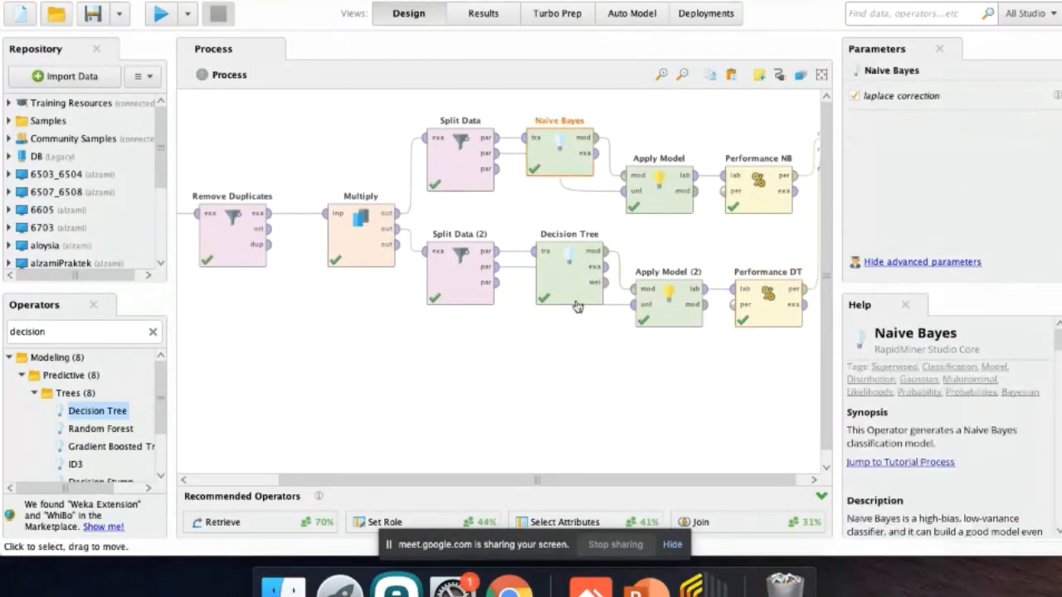
left_click(580, 303)
left_click(1015, 97)
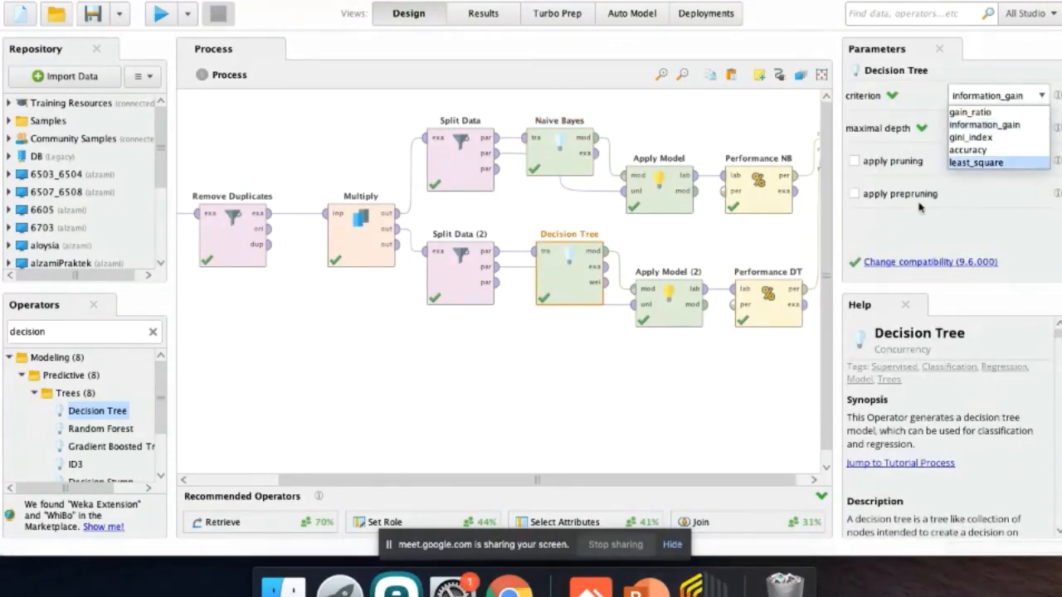
left_click(932, 233)
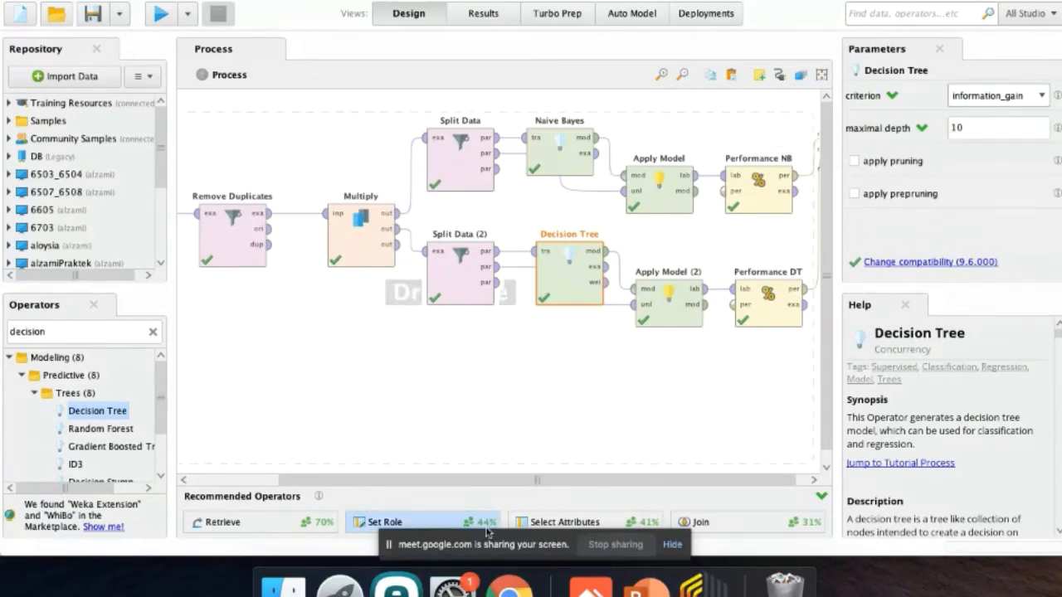
Switch to the Google Meet call in Chrome and request to stop recording the meeting.
left_click(509, 584)
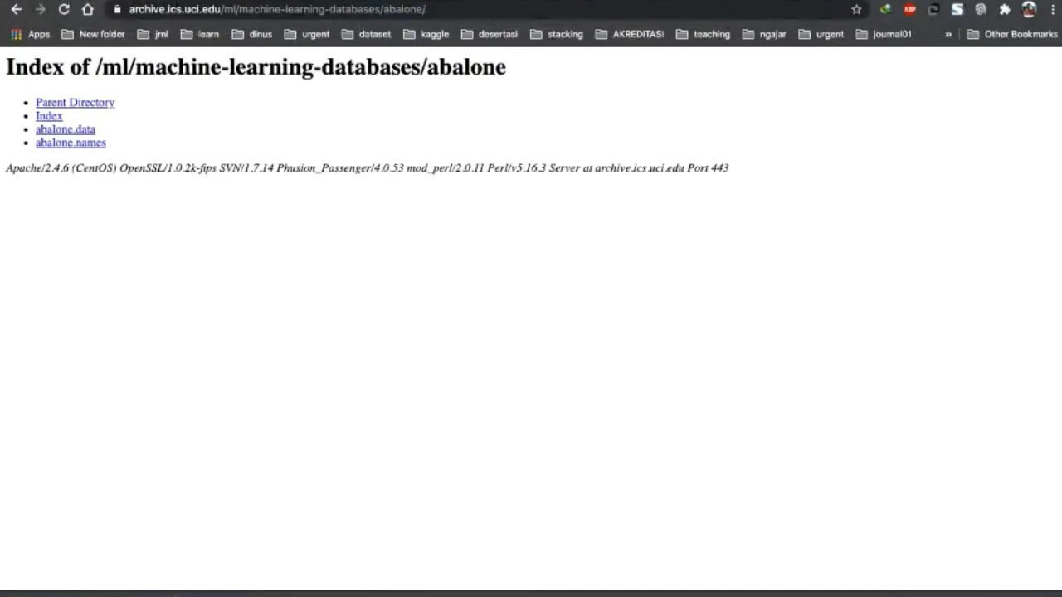
left_click(122, 1)
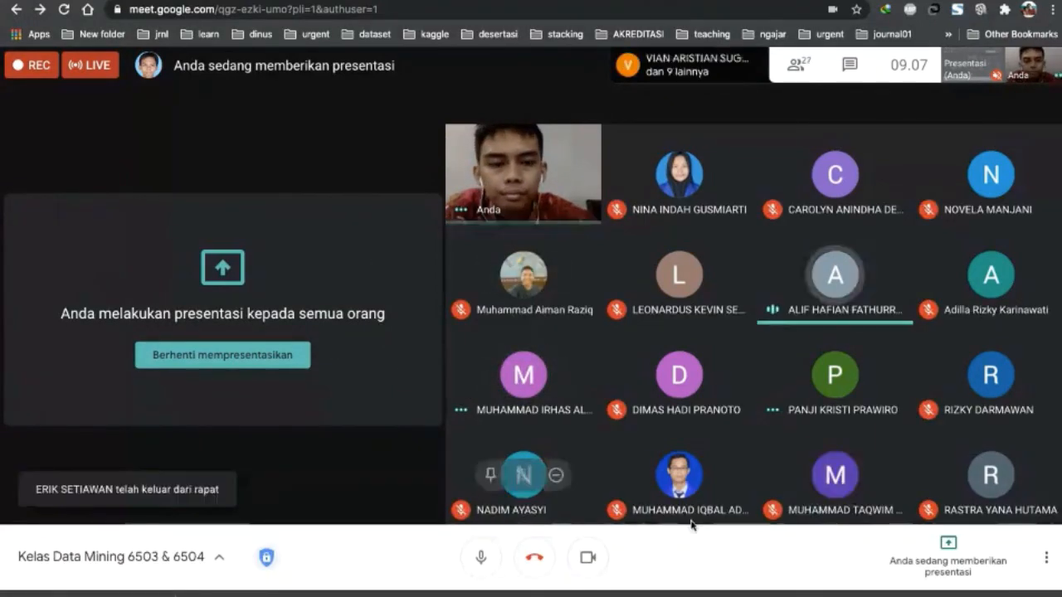
left_click(1046, 557)
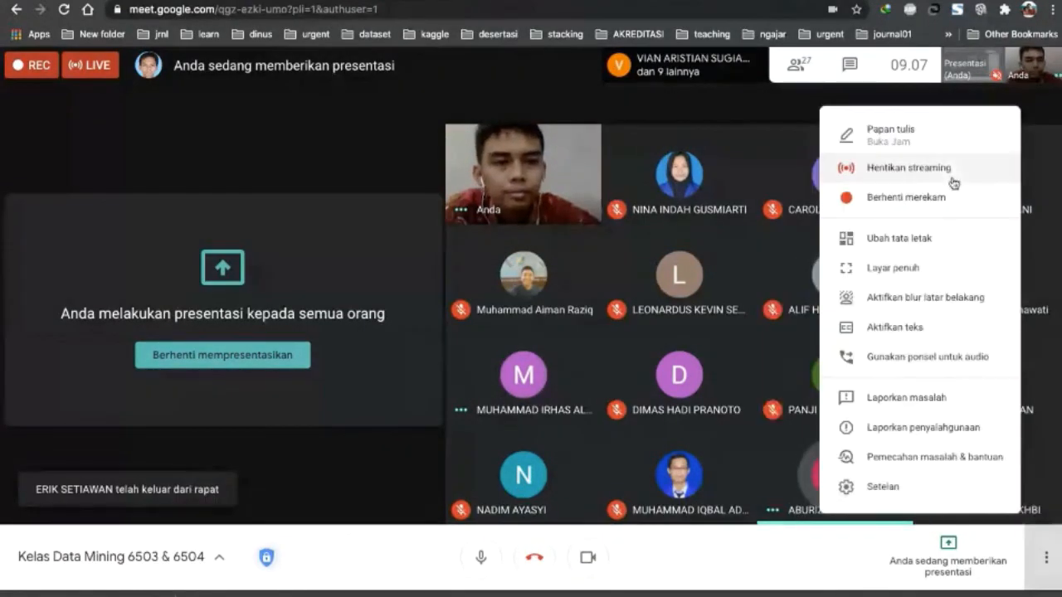
left_click(916, 200)
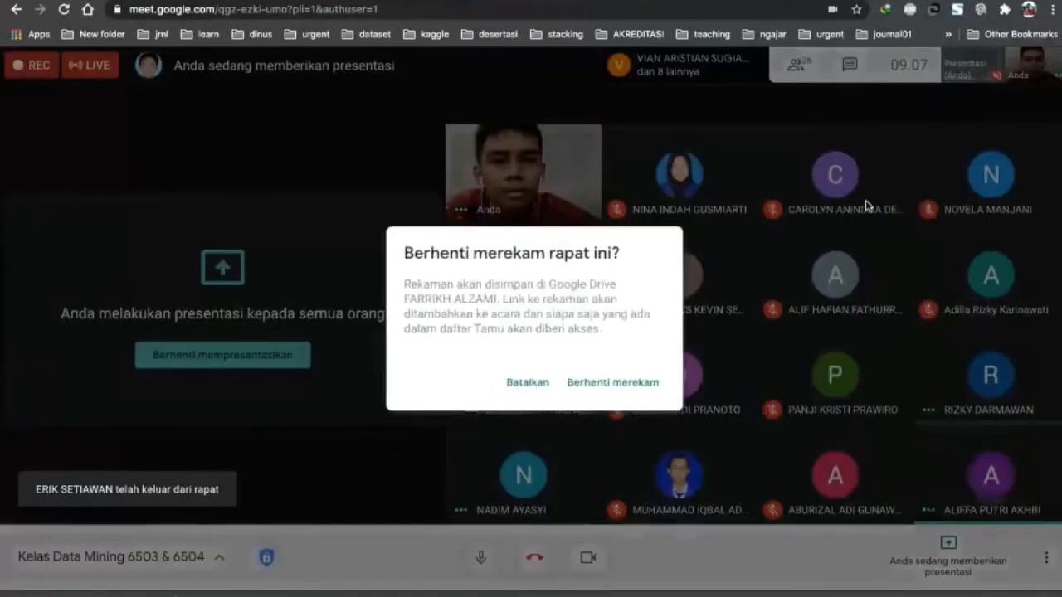